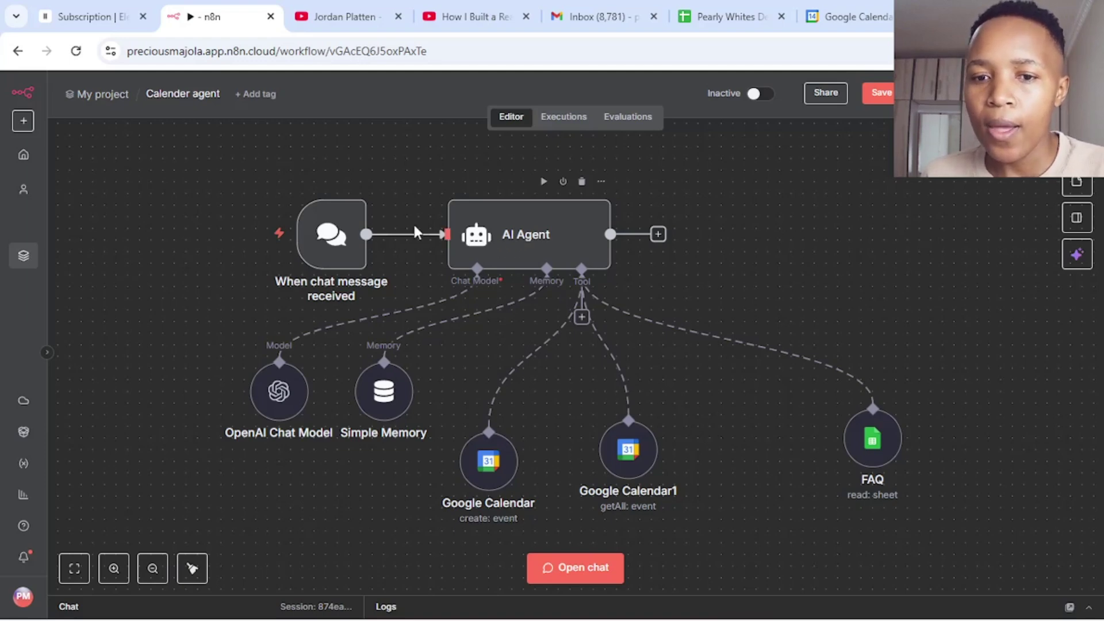
- Send the Calender agent the test chat message 'hi, can I please book an appointment'
click(556, 589)
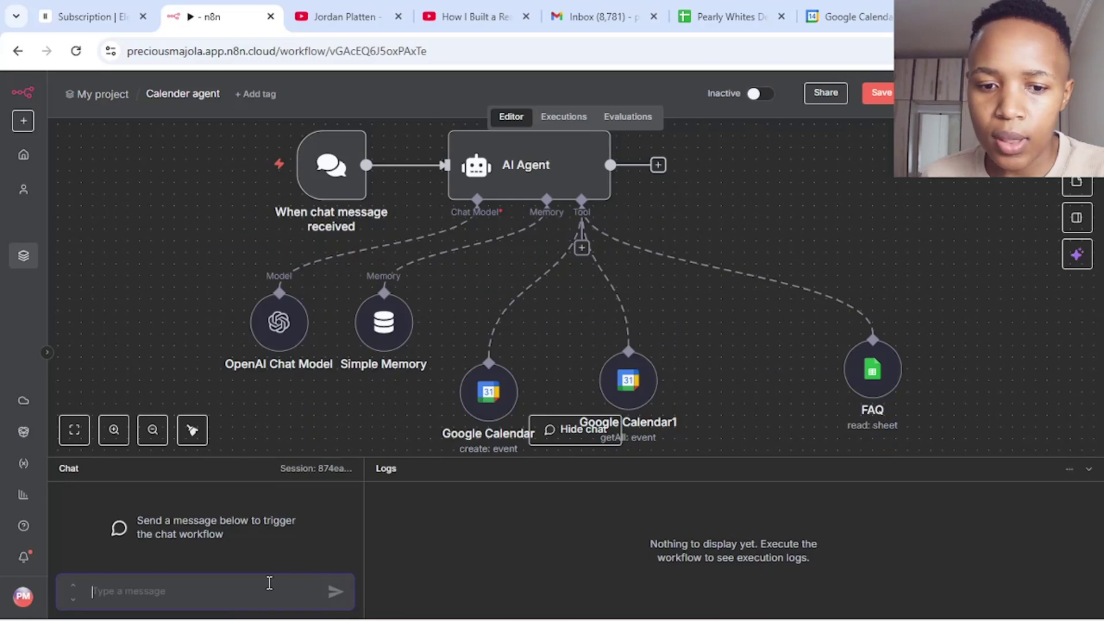
text(hi, cn)
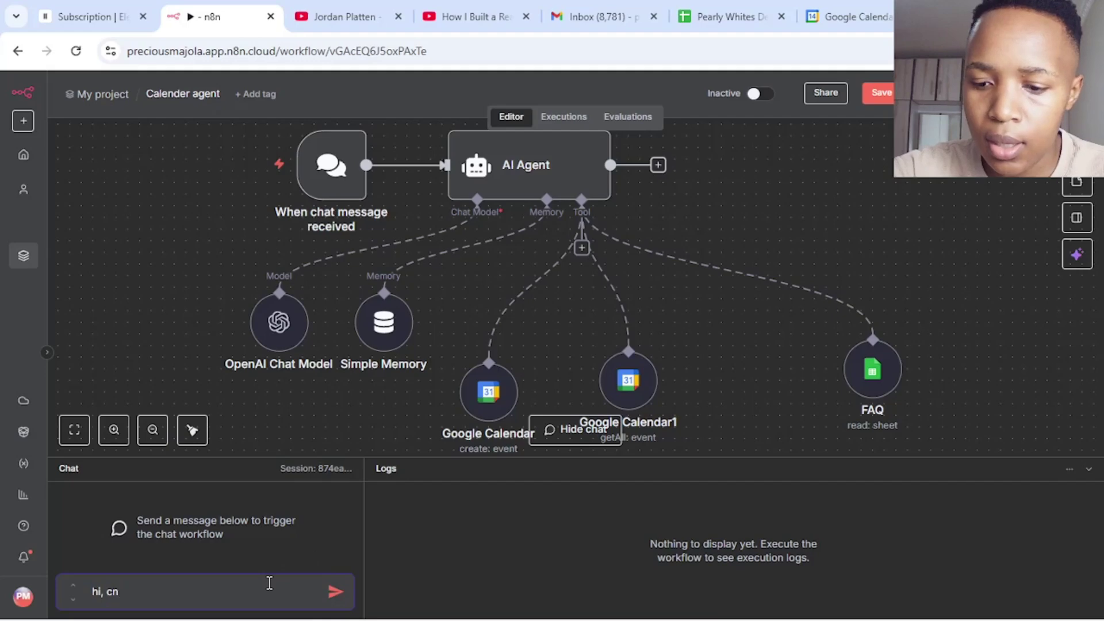
key(BackSpace)
text(an I)
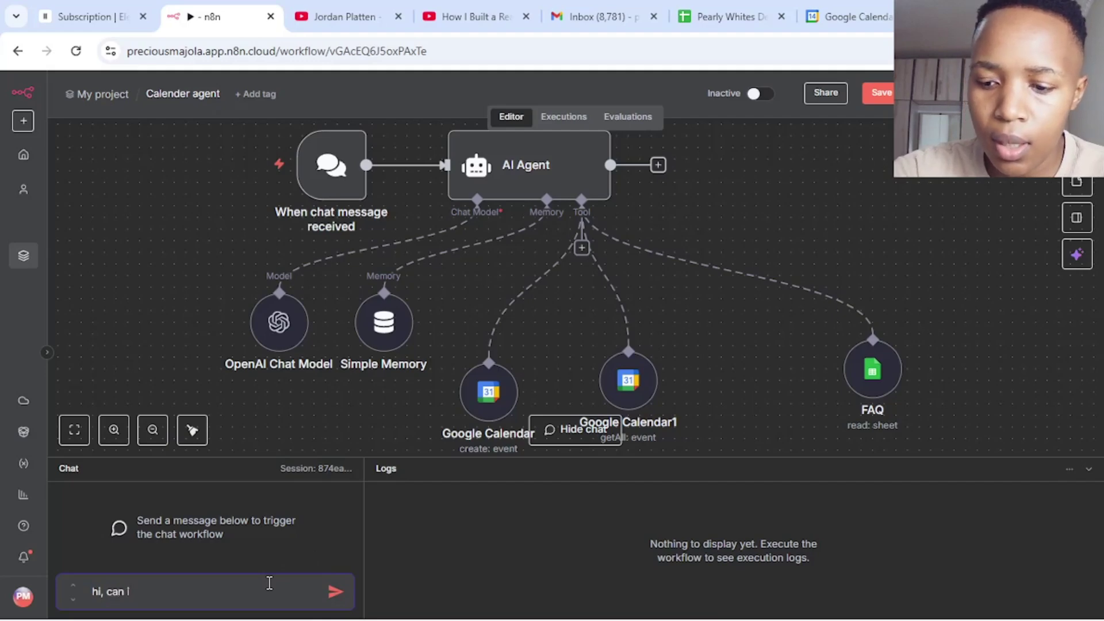
text( please )
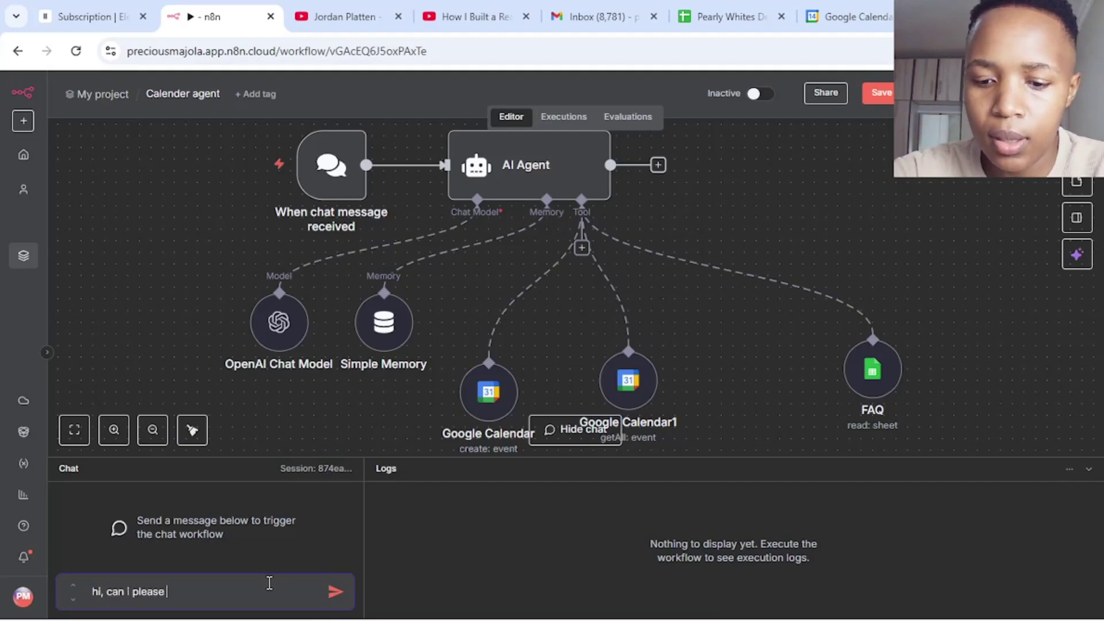
text(book an appo)
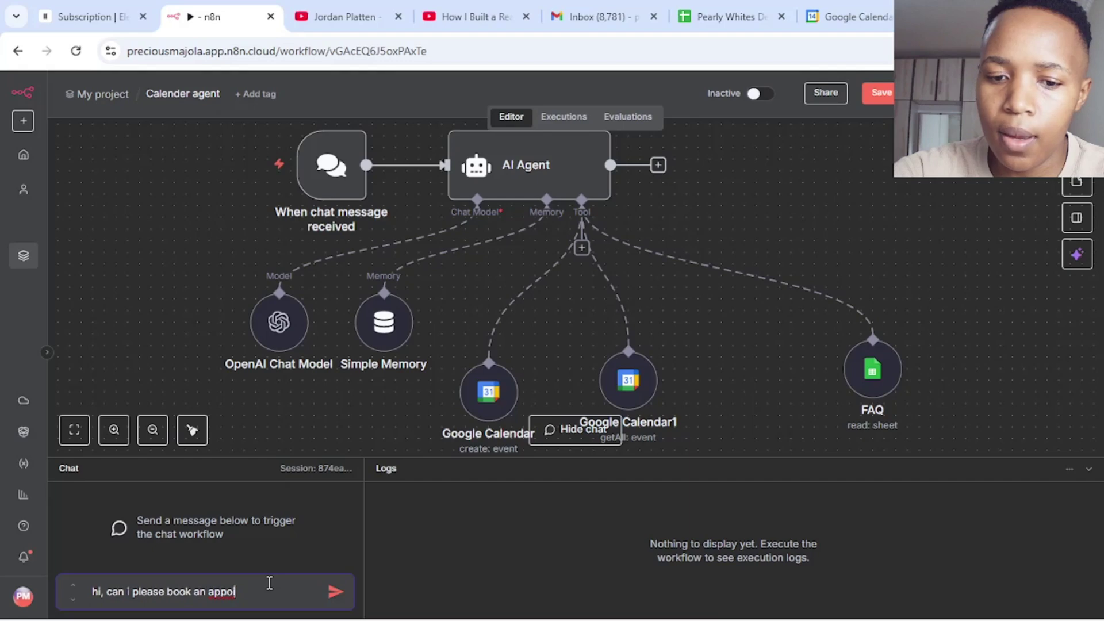
text(intment)
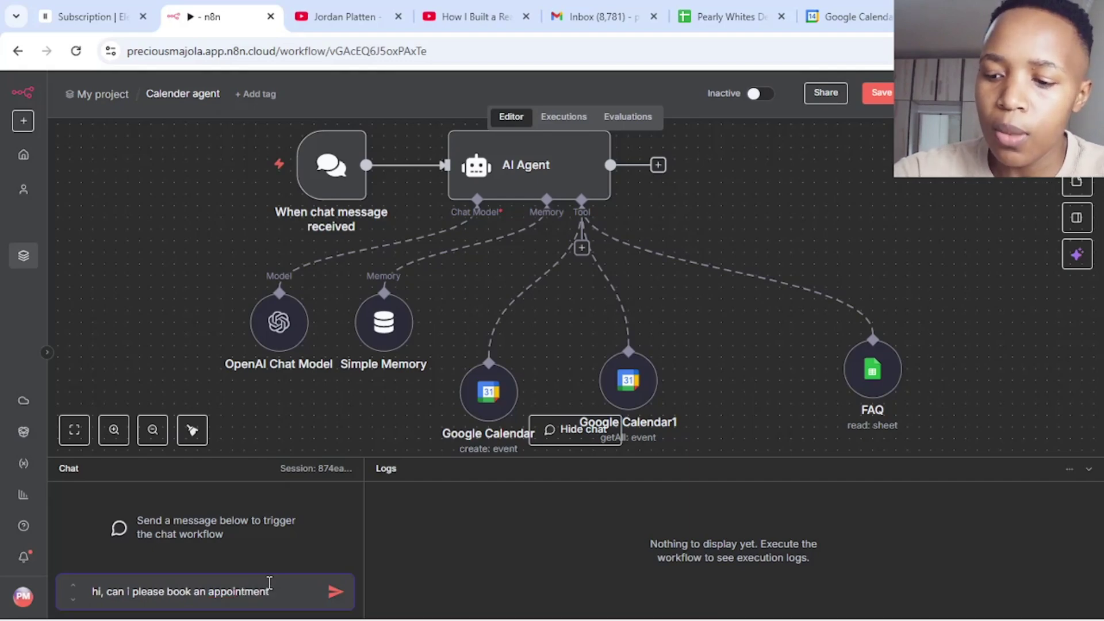
key(Return)
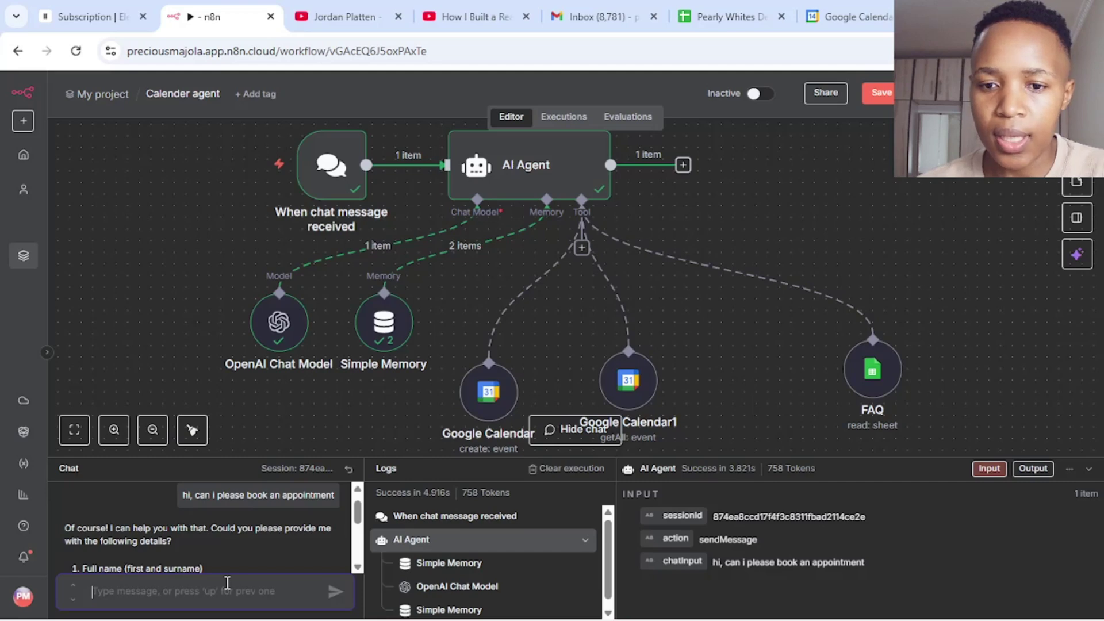
- Reply with the customer's name and phone number, plus '17 oct, 9 am, nails'
mouse_move(395, 271)
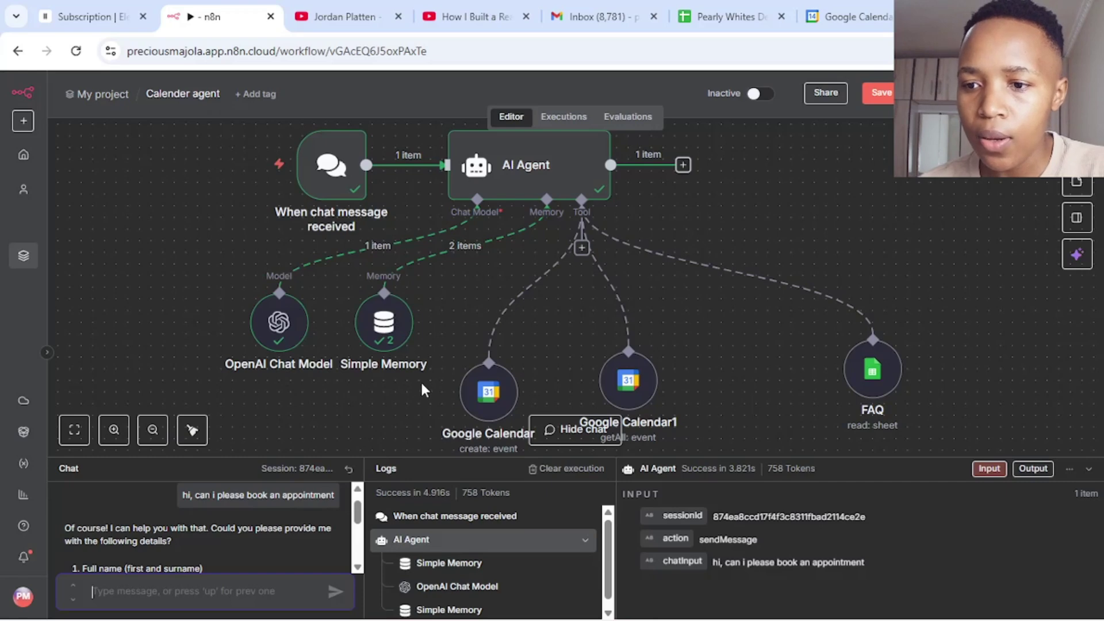
mouse_move(292, 476)
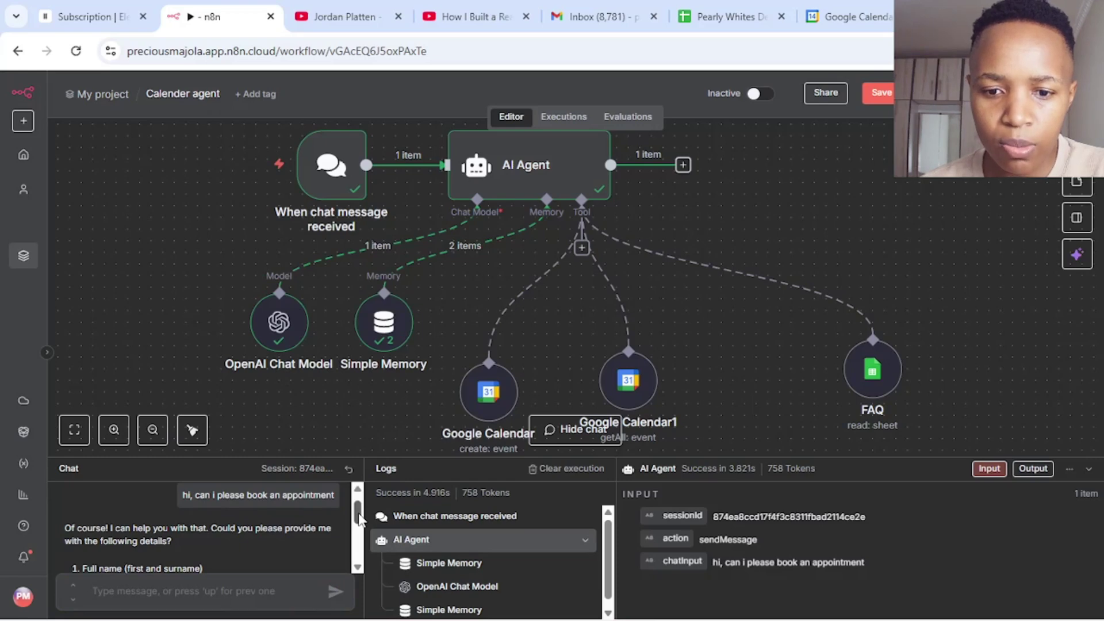
drag(360, 517, 357, 535)
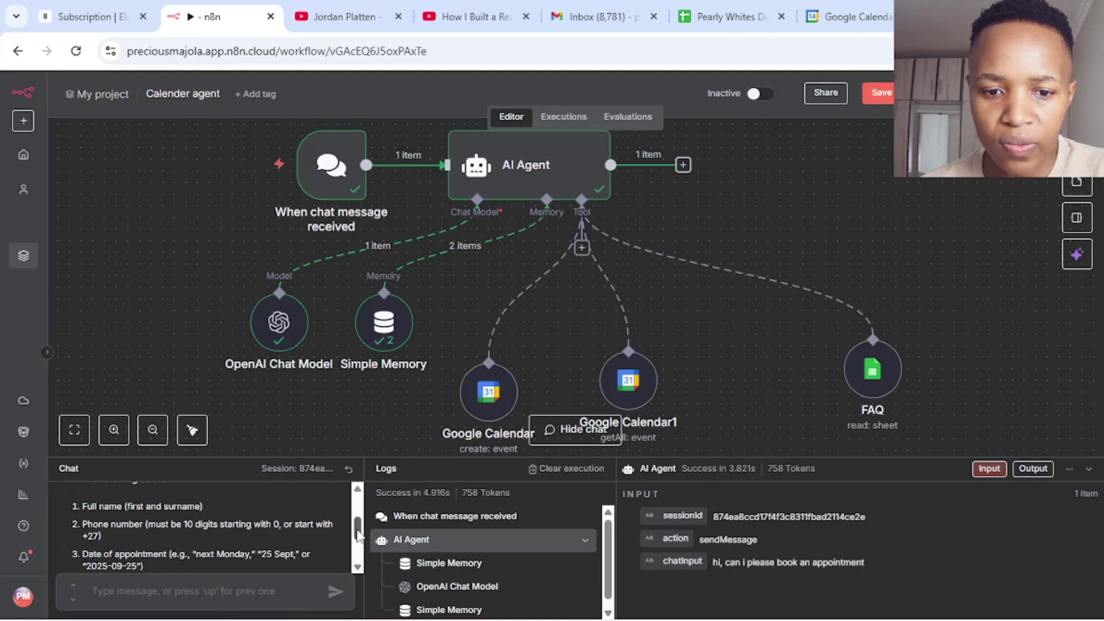
drag(358, 535, 356, 546)
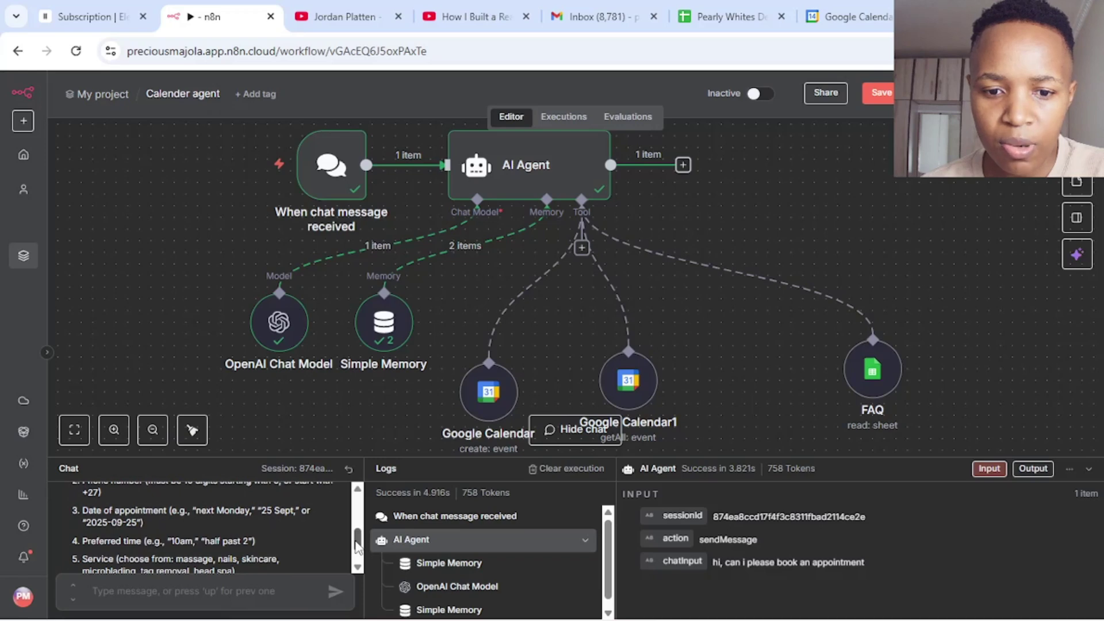
drag(357, 546, 355, 555)
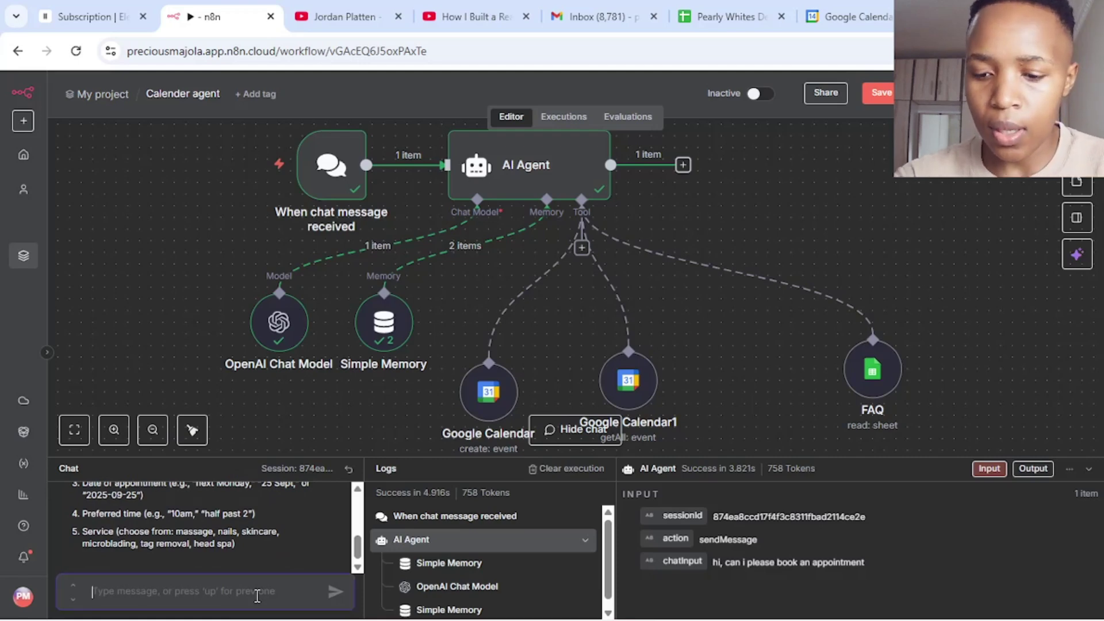
text(precious,)
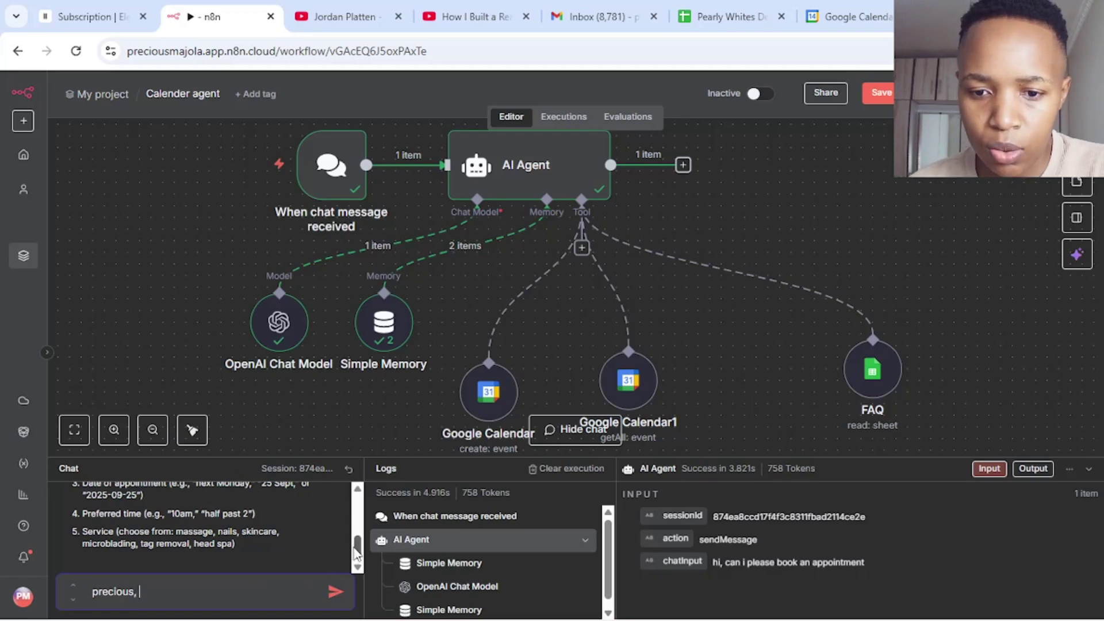
scroll(357, 546, up, 2)
scroll(356, 546, up, 1)
scroll(357, 546, down, 3)
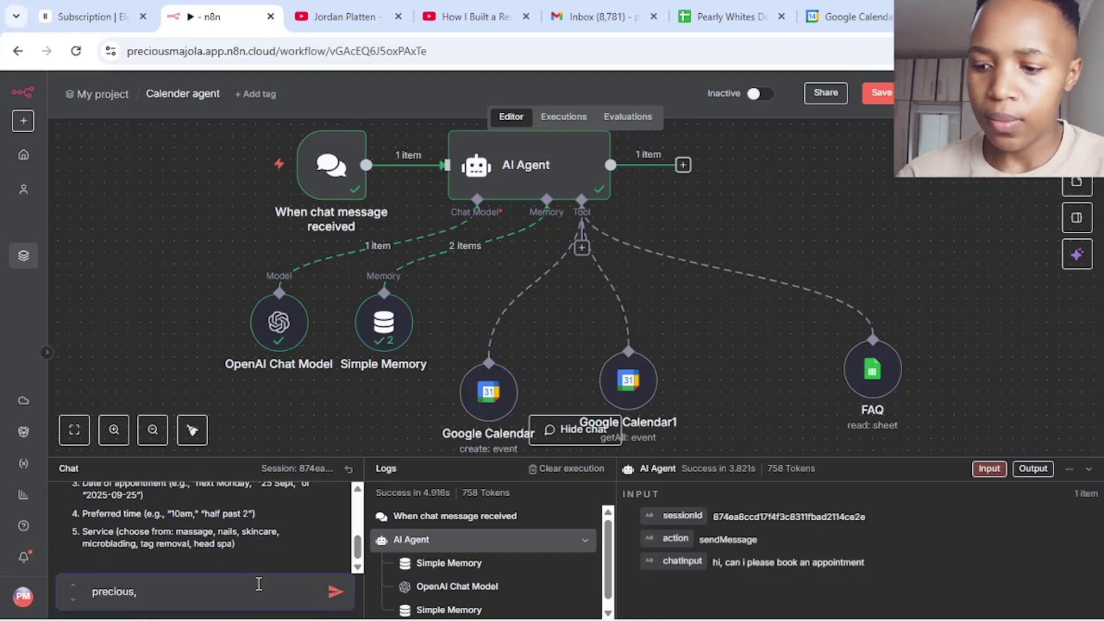
text(6405)
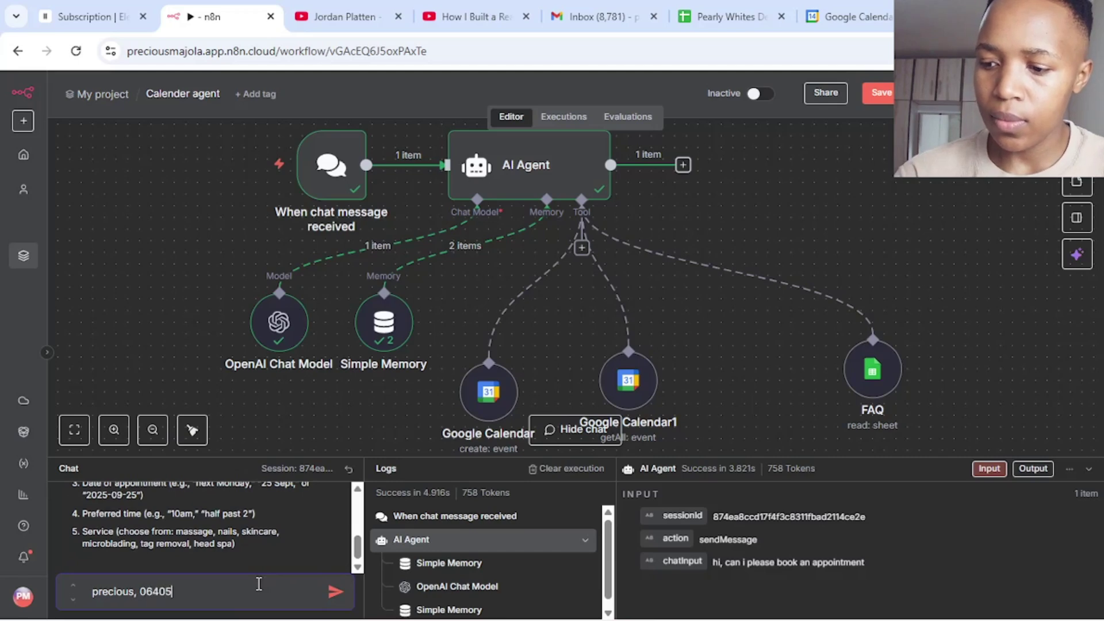
text(95555)
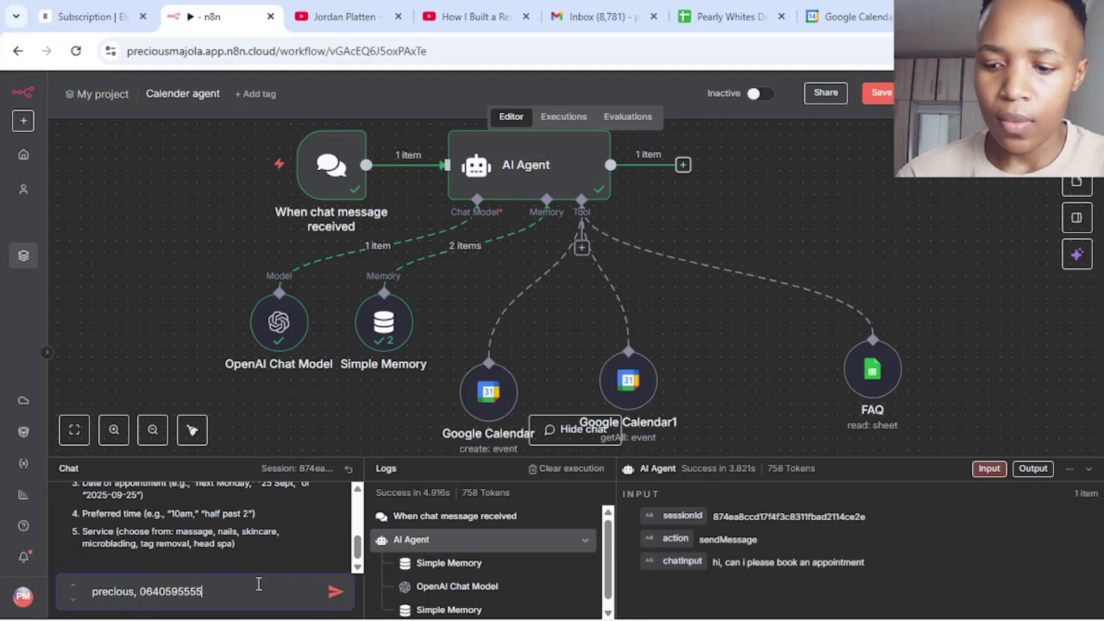
text(, )
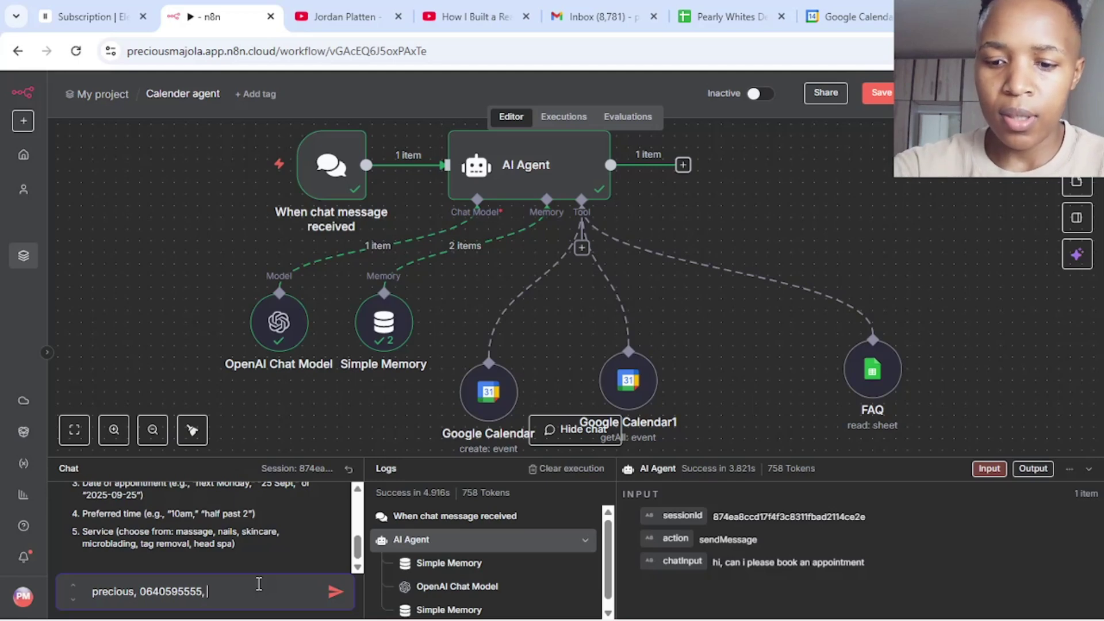
text(17)
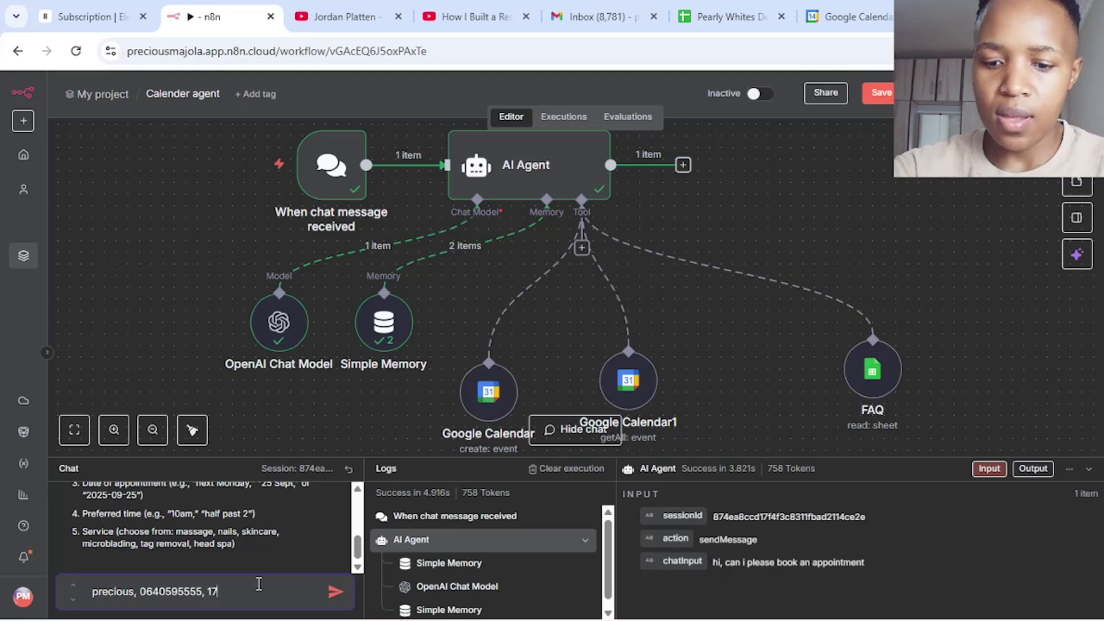
text( oct,)
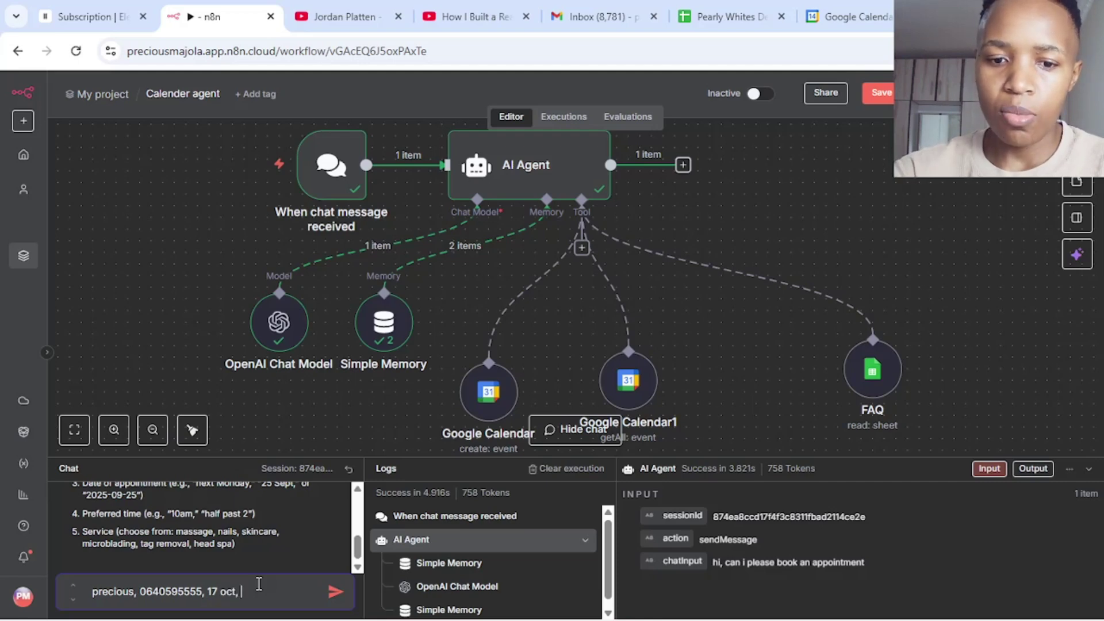
text( 9 am )
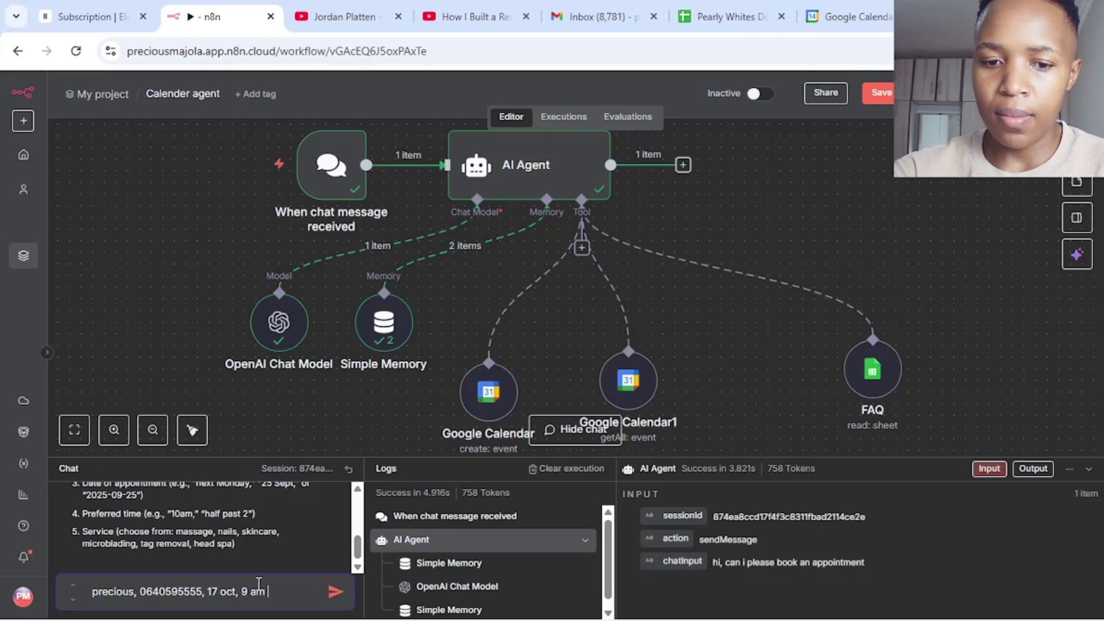
text(, )
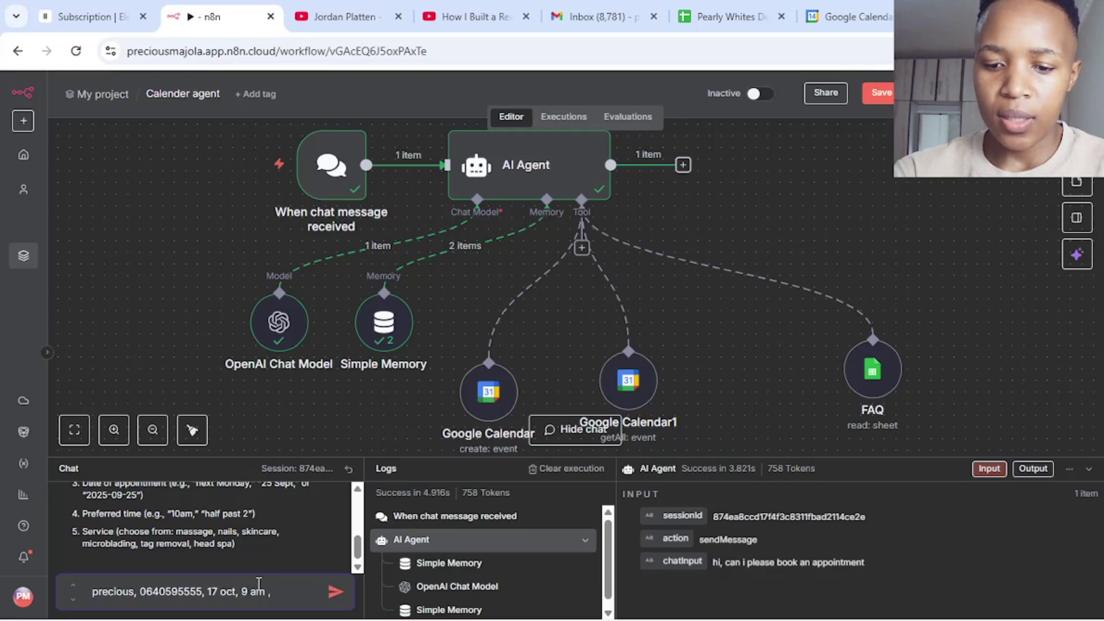
text(nails)
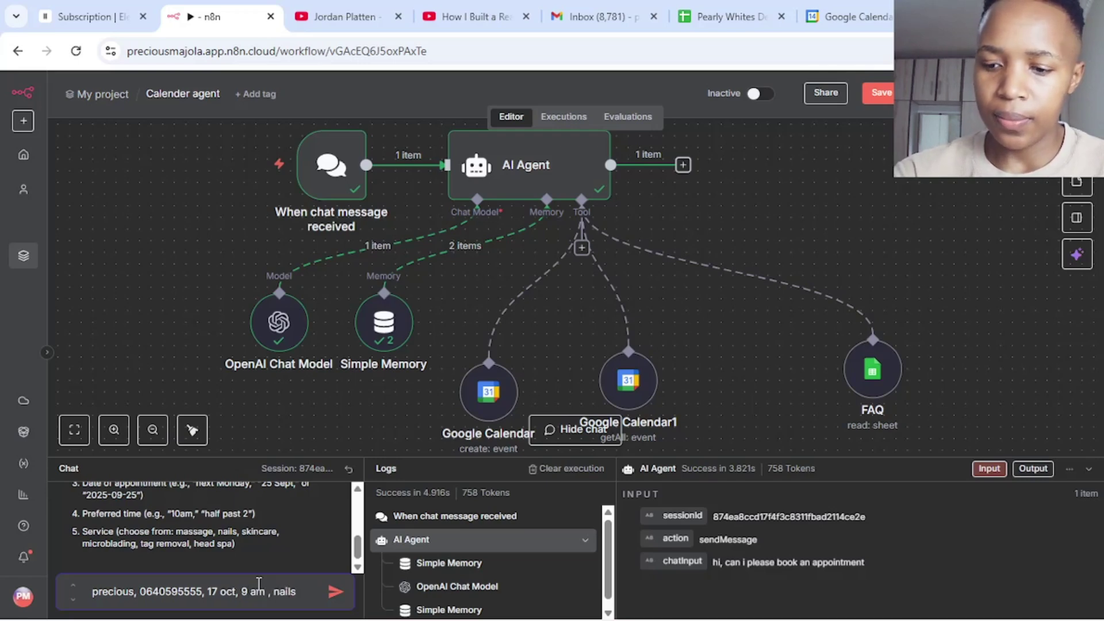
key(Return)
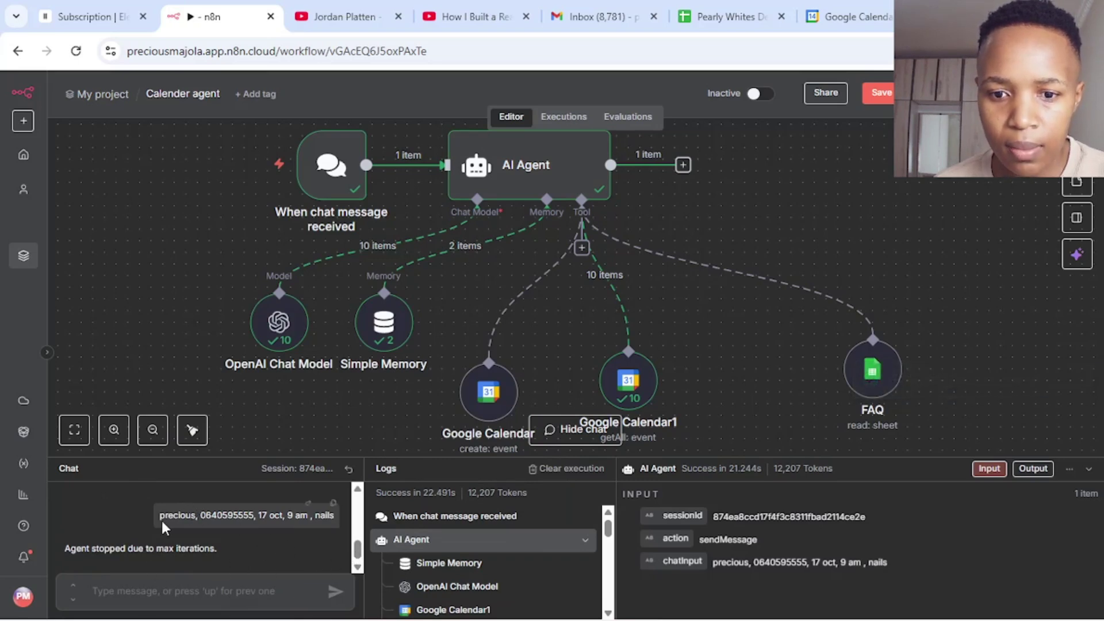
- Paste the earlier booking details message (17 Oct, 9 am, nails) and send it again
click(136, 590)
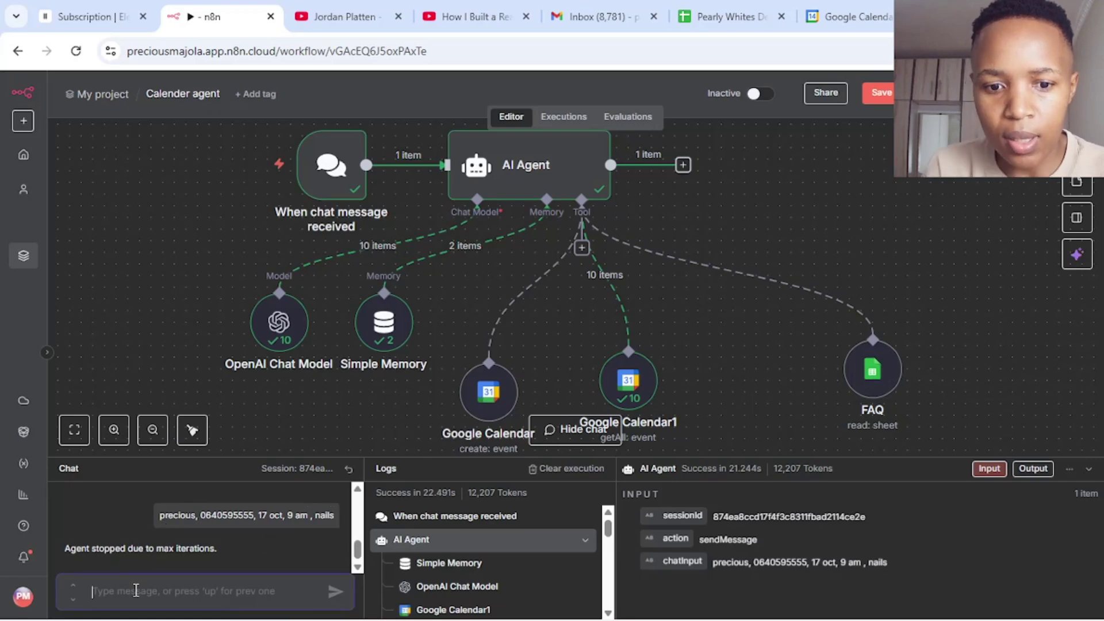
text(can)
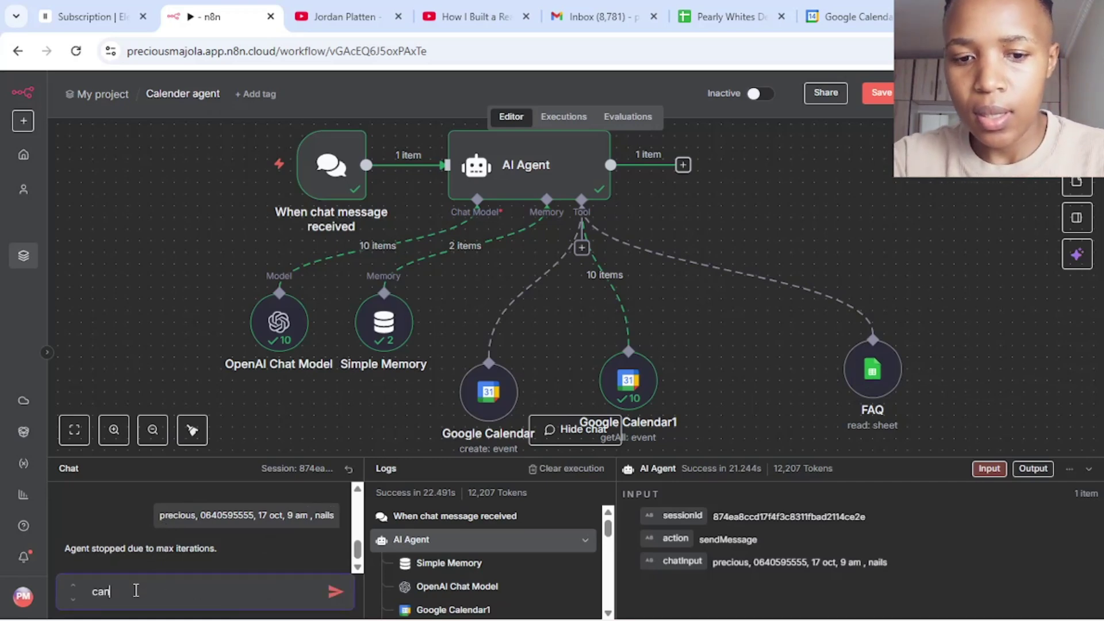
key(BackSpace)
key(BackSpace)
key(BackSpace)
key(BackSpace)
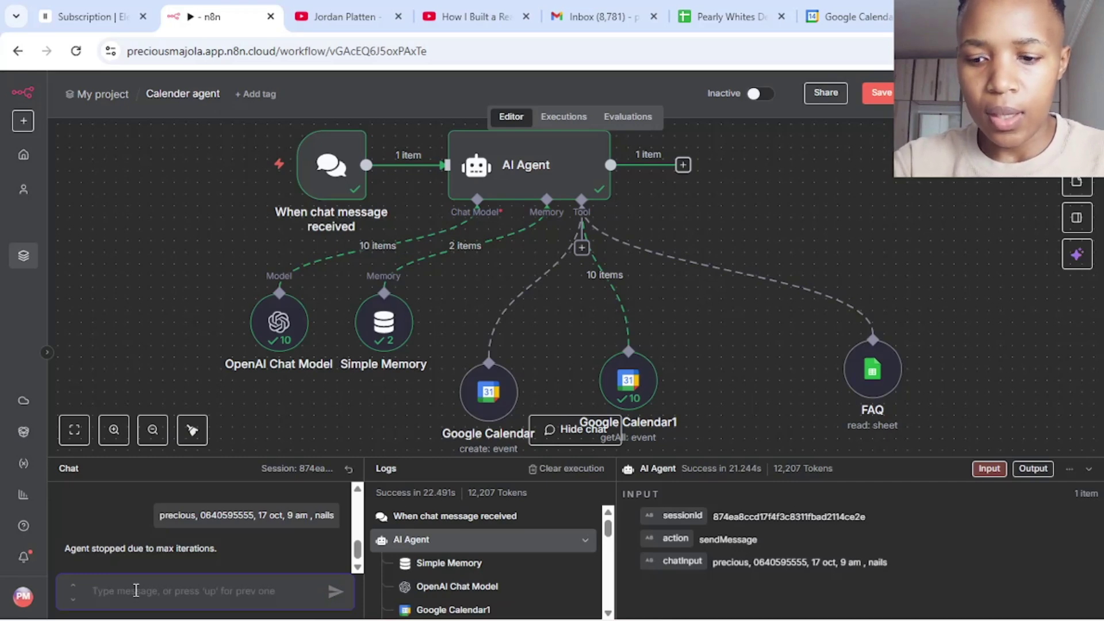
text(please )
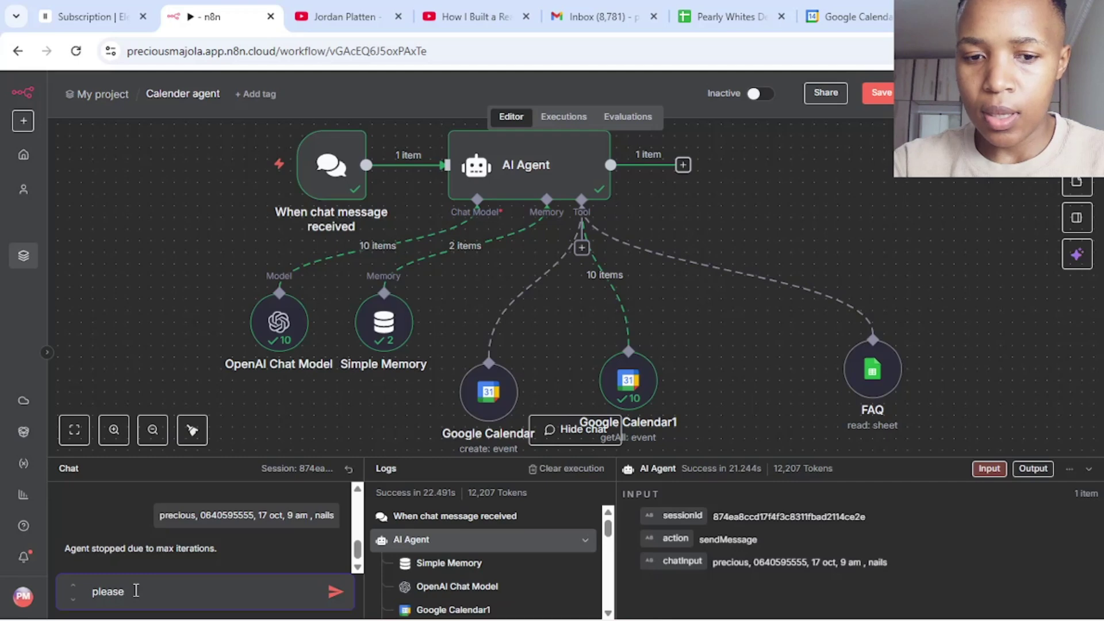
text(book me)
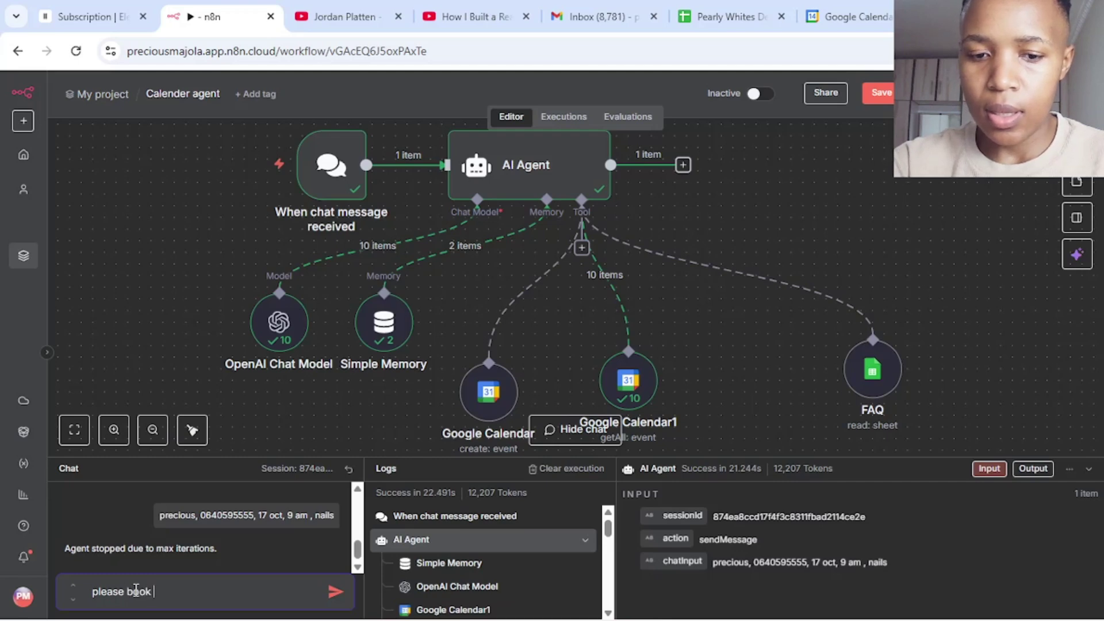
key(BackSpace)
key(BackSpace)
key(BackSpace)
key(BackSpace)
key(BackSpace)
key(BackSpace)
key(BackSpace)
key(BackSpace)
key(BackSpace)
key(BackSpace)
key(BackSpace)
key(BackSpace)
key(BackSpace)
key(BackSpace)
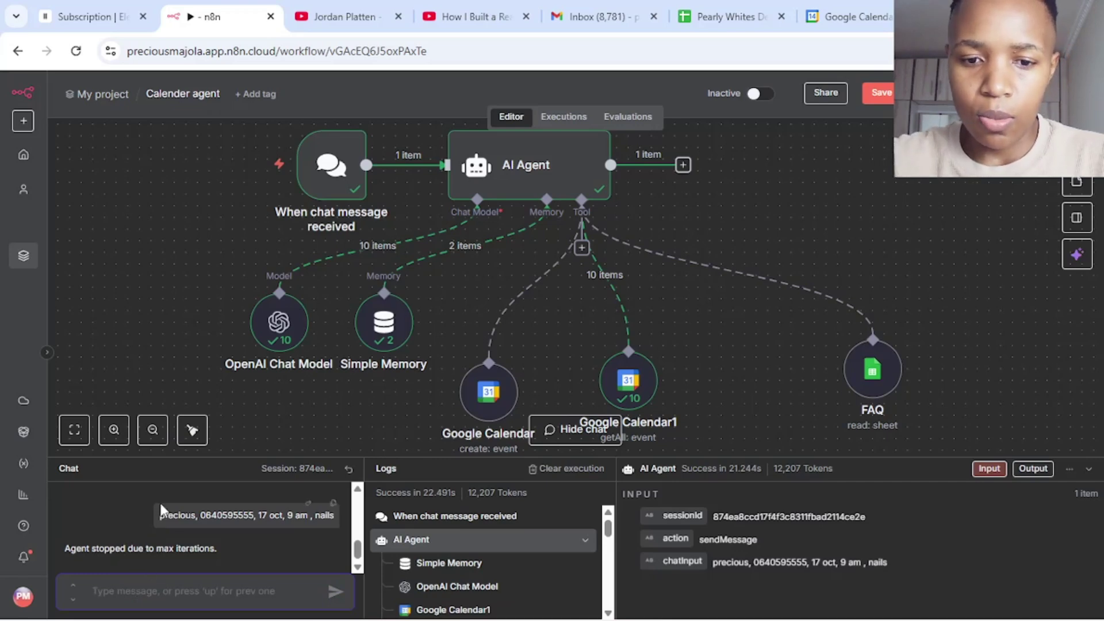
drag(162, 517, 249, 508)
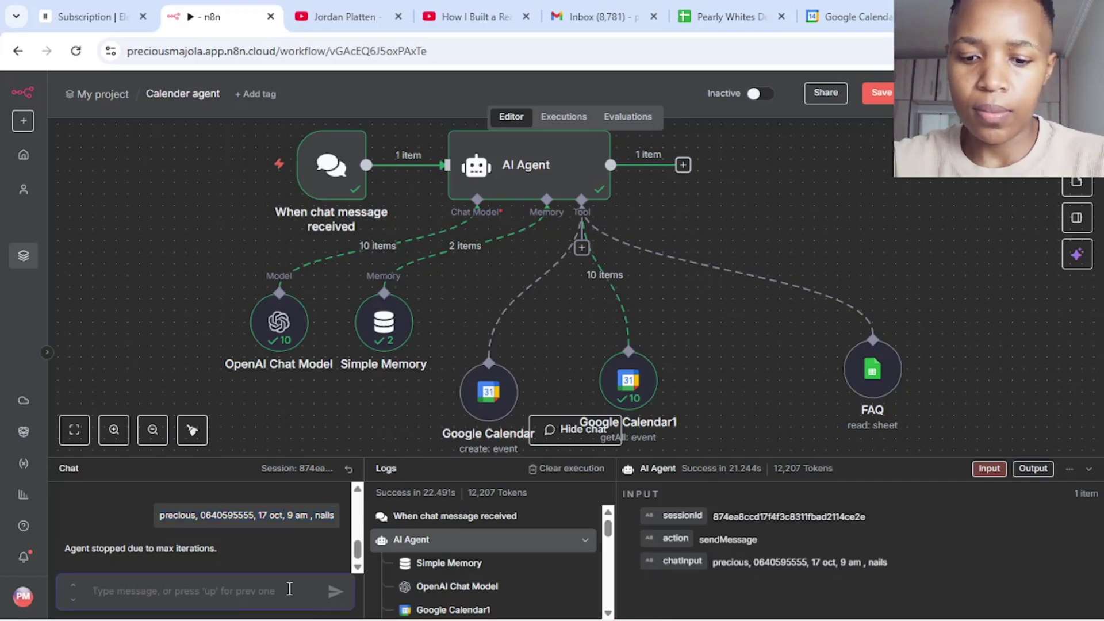
key(ctrl+v)
key(Return)
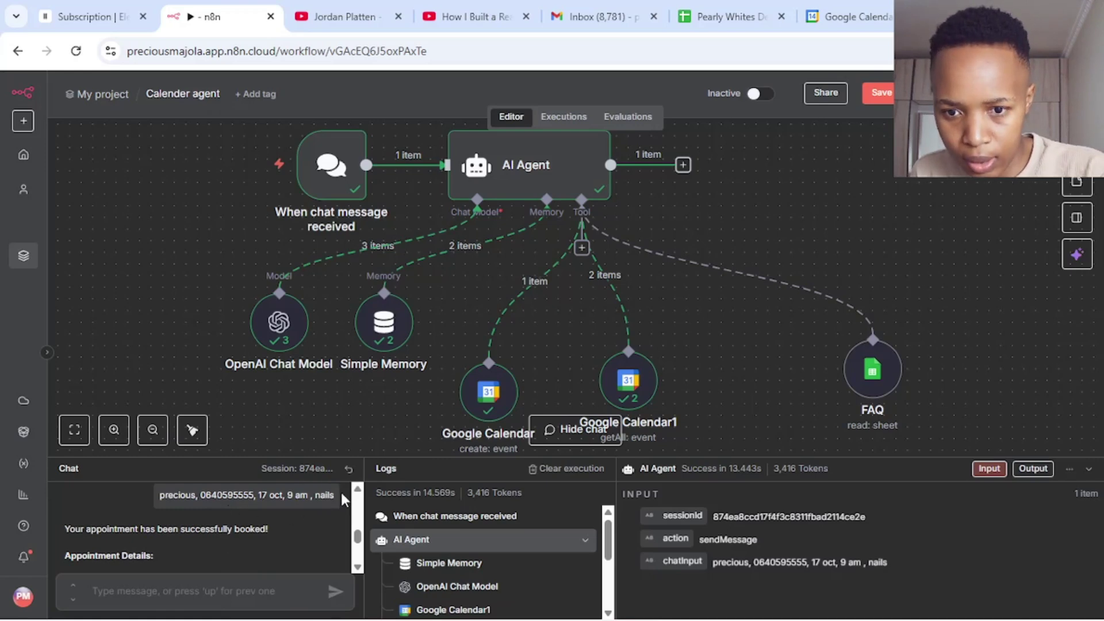
- Scroll through the agent's booking confirmation reply to read the appointment details
scroll(350, 495, up, 2)
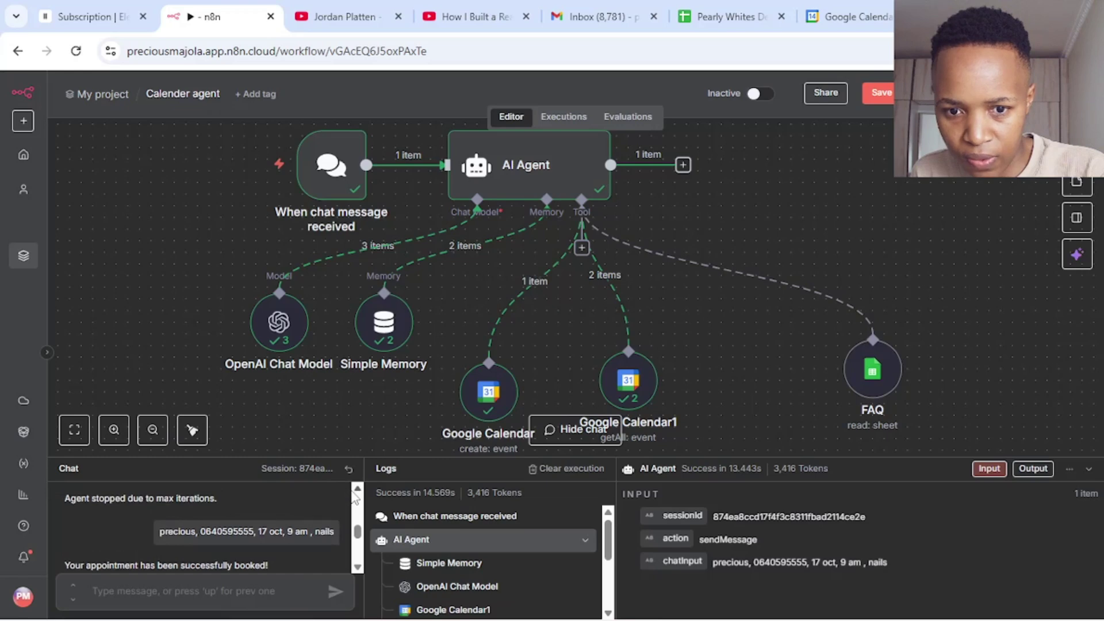
scroll(353, 498, up, 3)
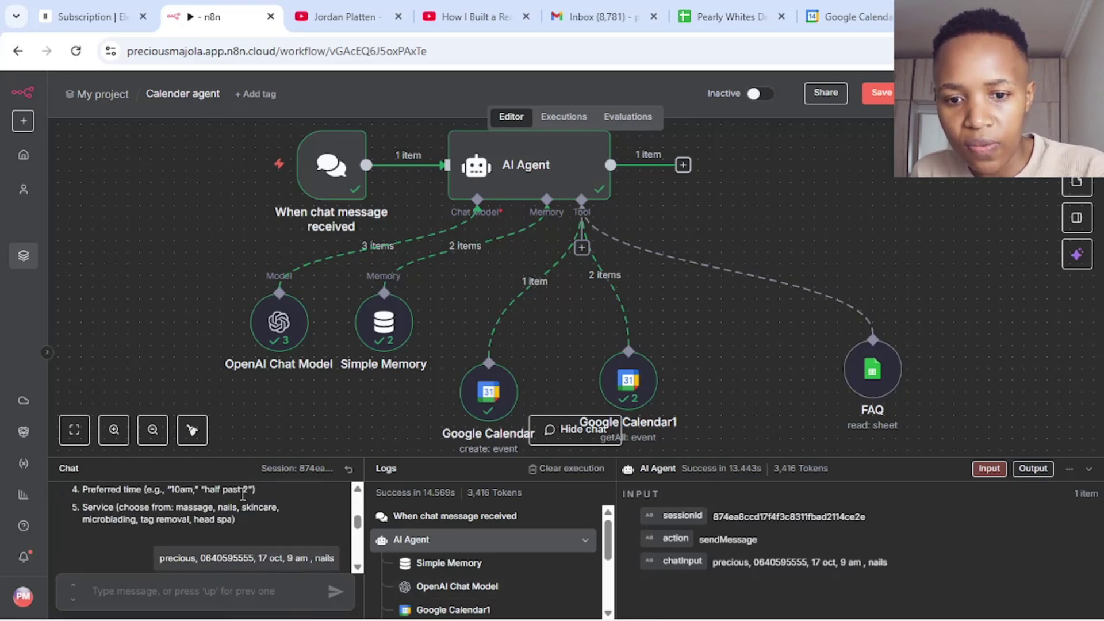
scroll(361, 499, up, 3)
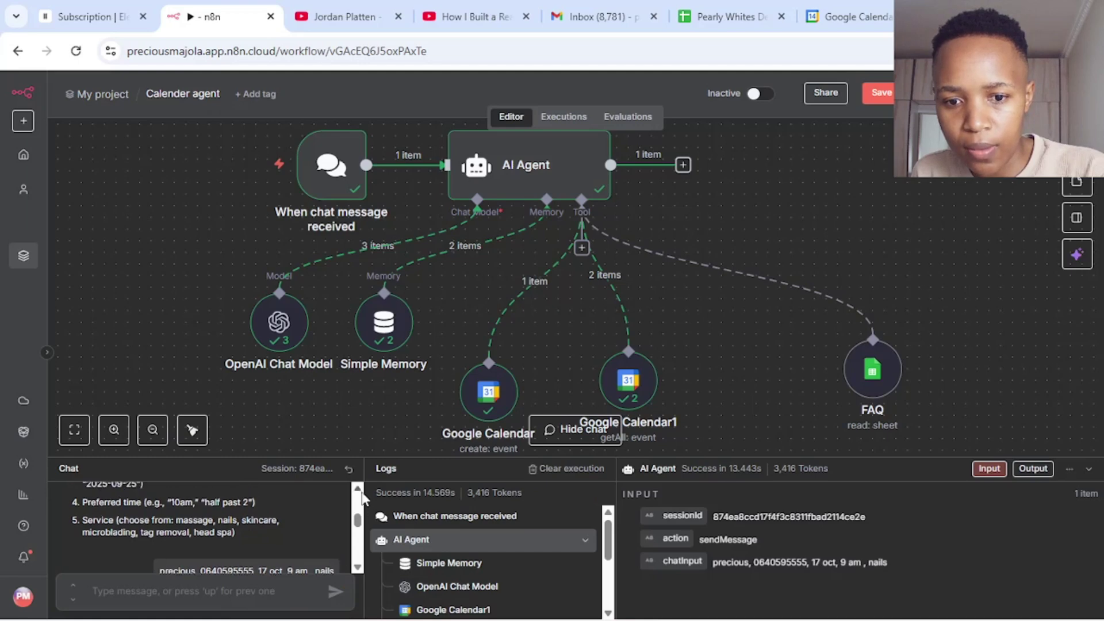
scroll(361, 499, up, 3)
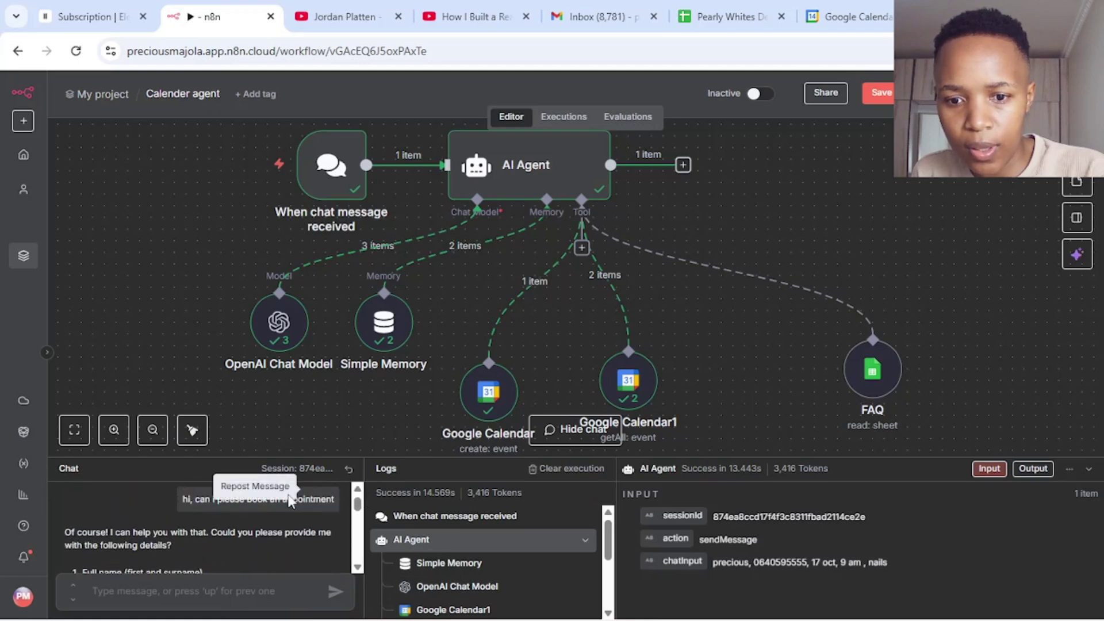
scroll(356, 568, down, 3)
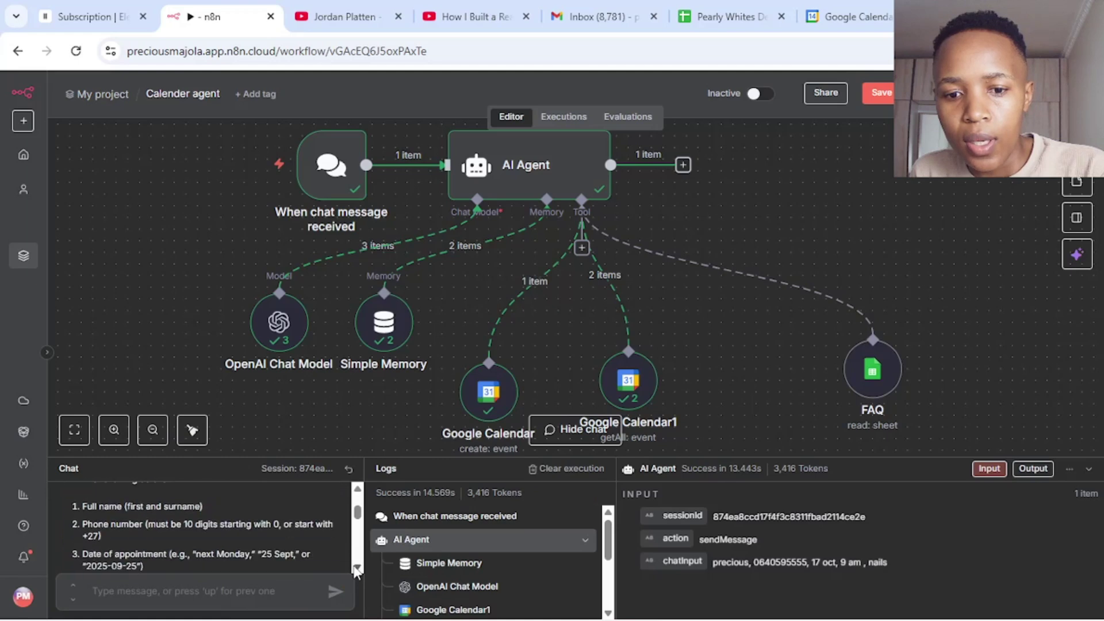
scroll(357, 568, down, 6)
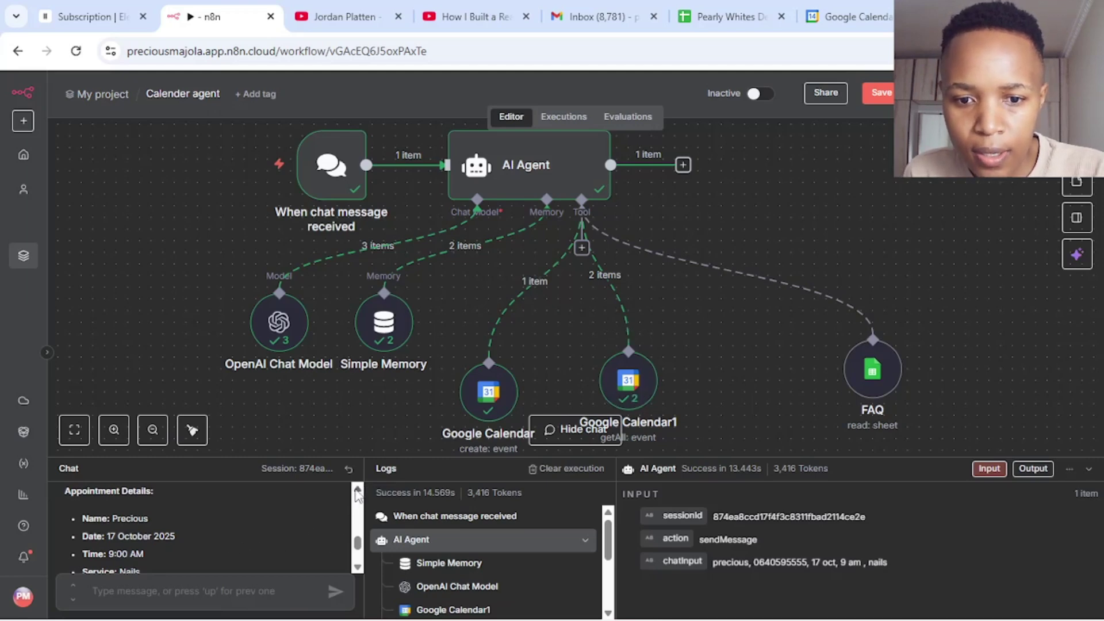
click(357, 490)
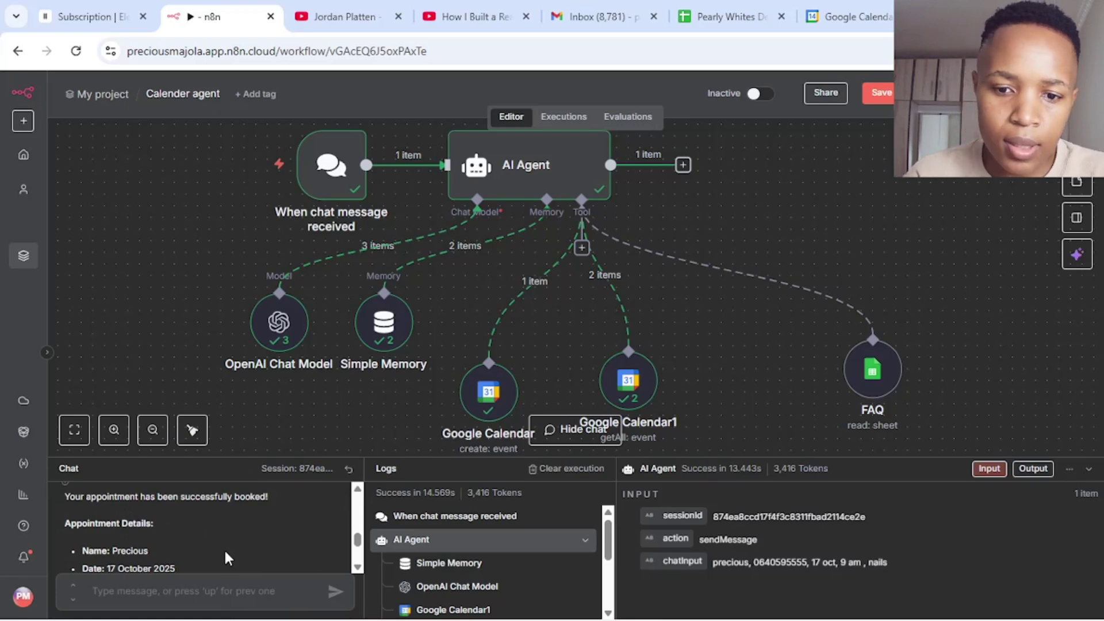
click(357, 568)
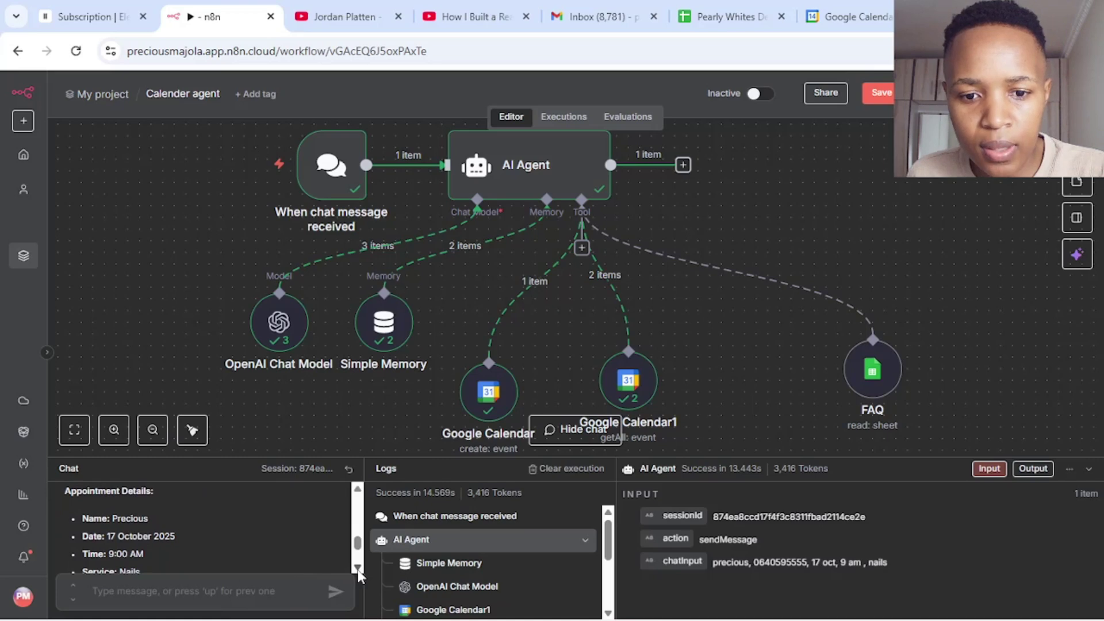
click(357, 568)
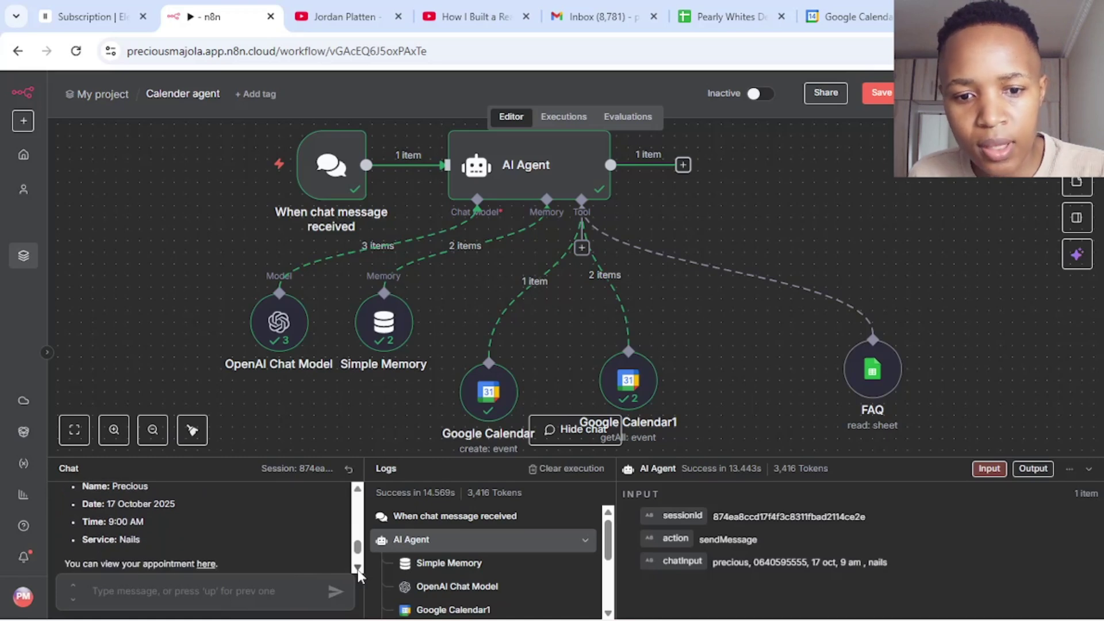
click(357, 569)
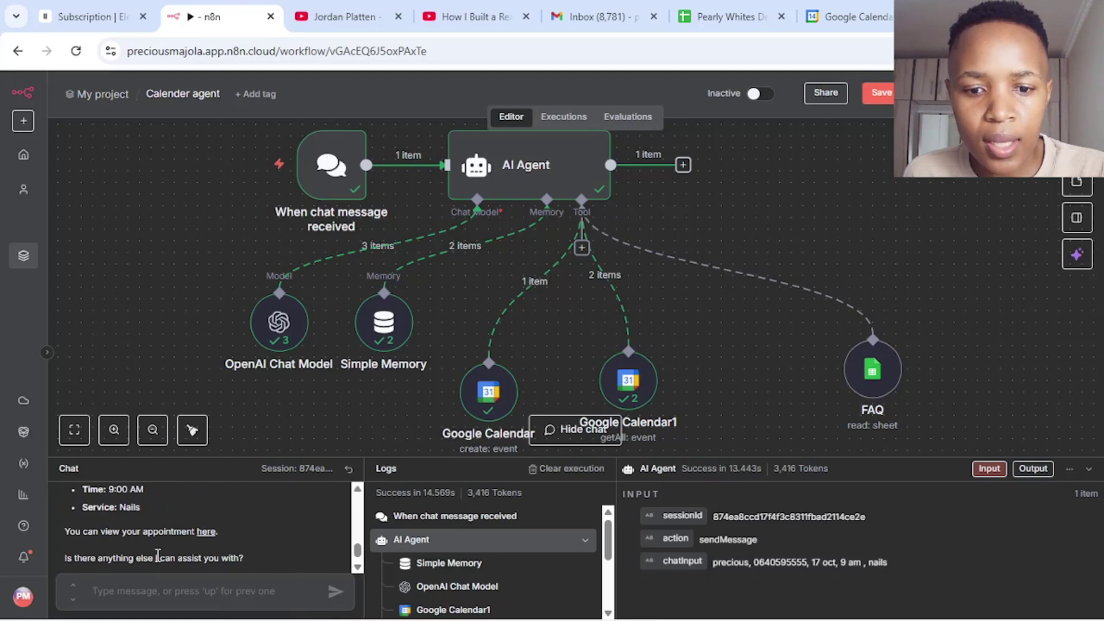
- Reply 'no thank you' to the agent, then view October 2025 in Google Calendar
click(160, 584)
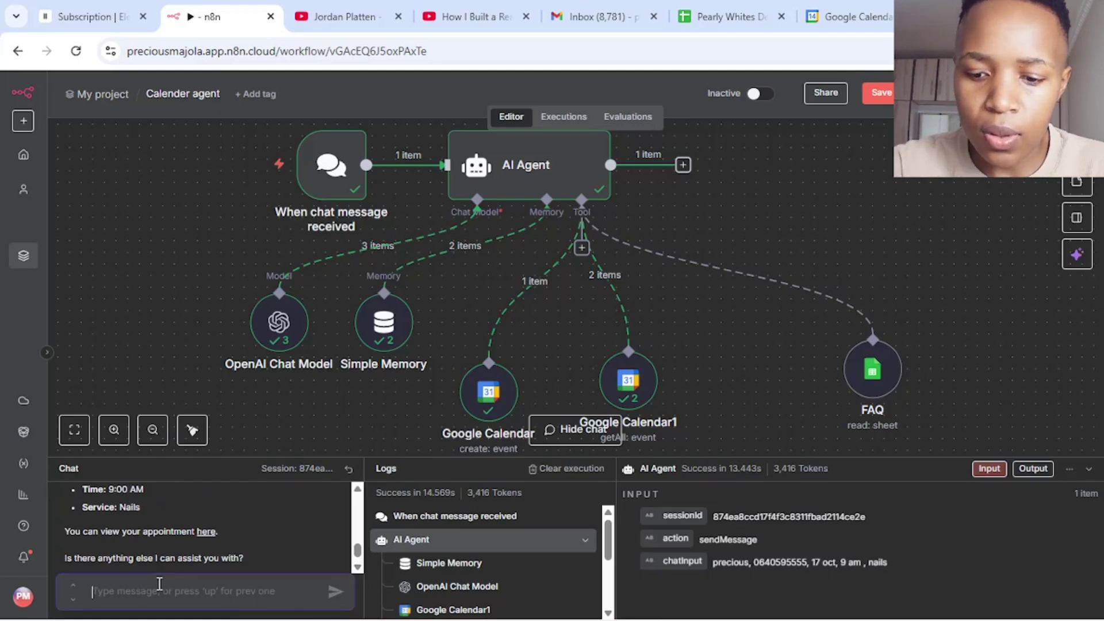
text(no thanbk)
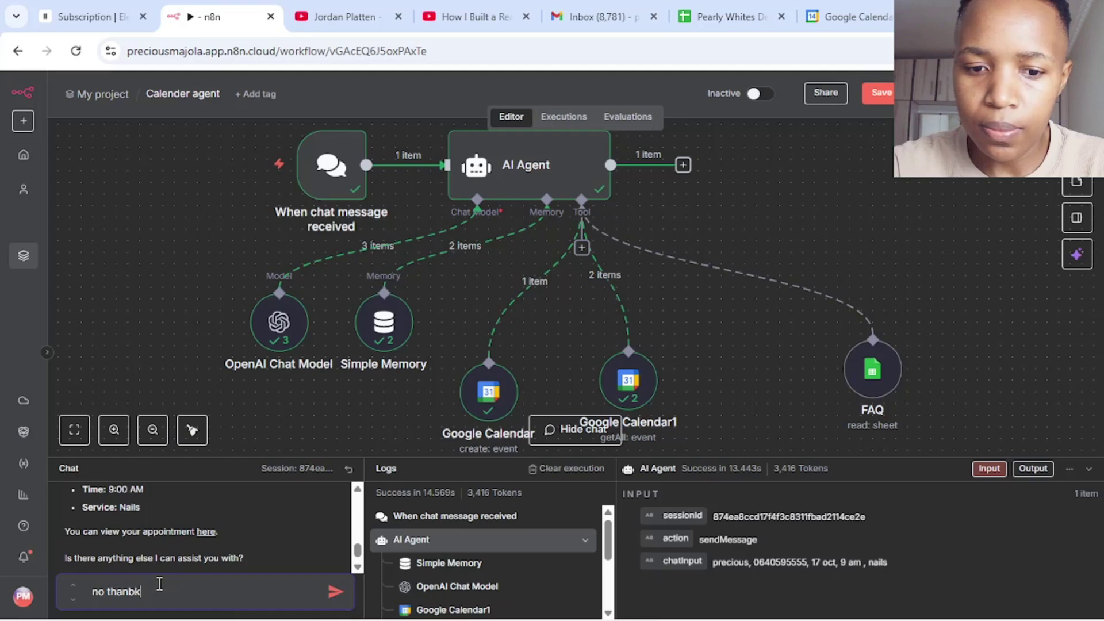
key(BackSpace)
key(BackSpace)
text(k you)
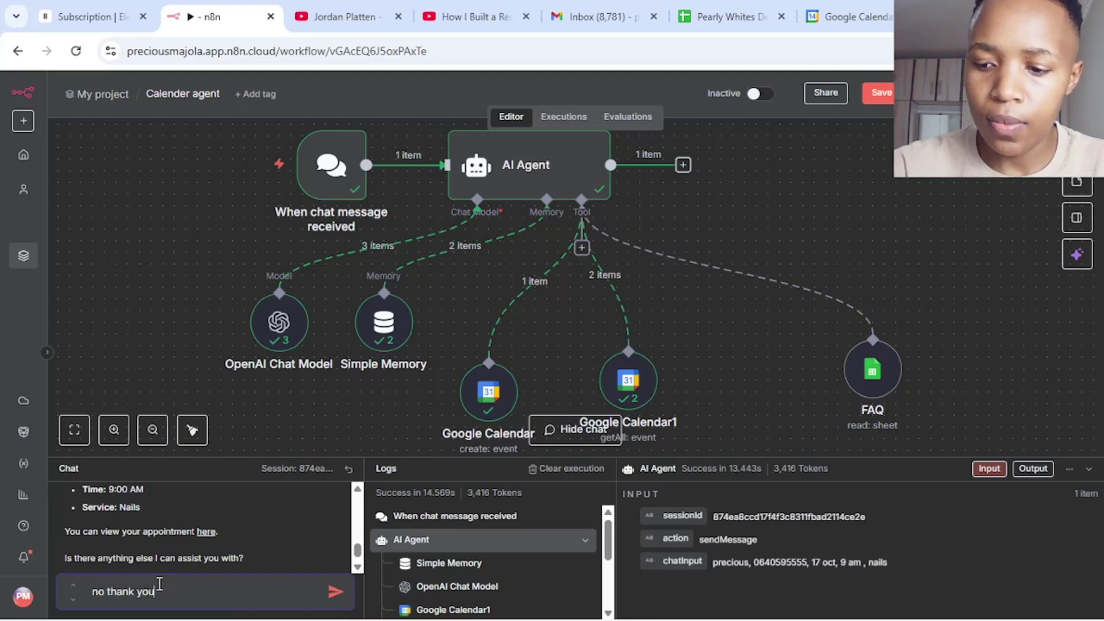
key(Return)
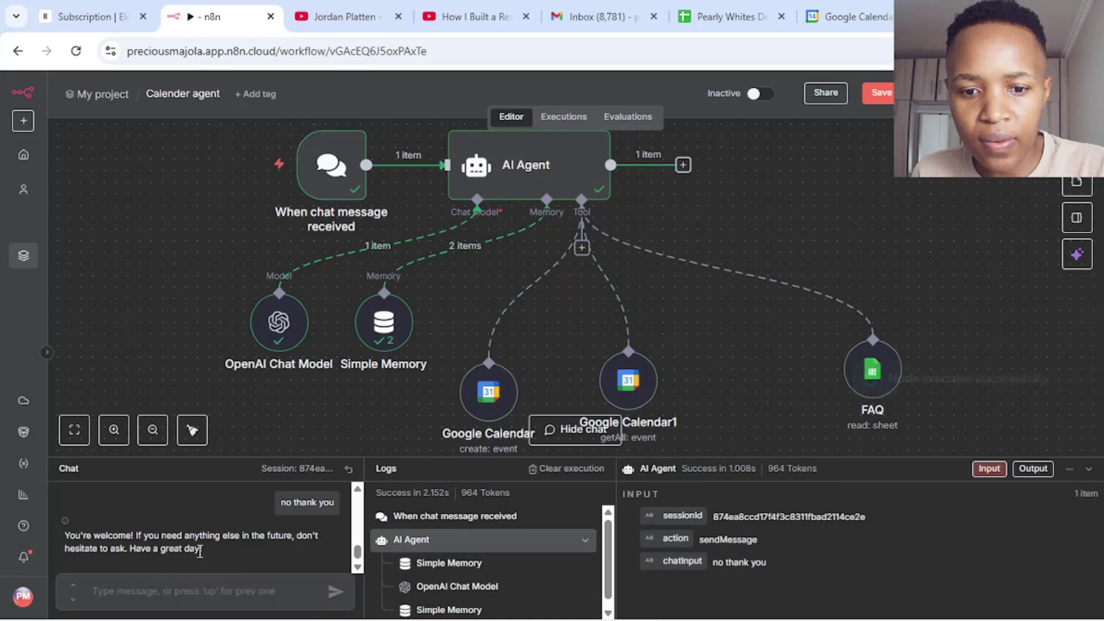
click(358, 489)
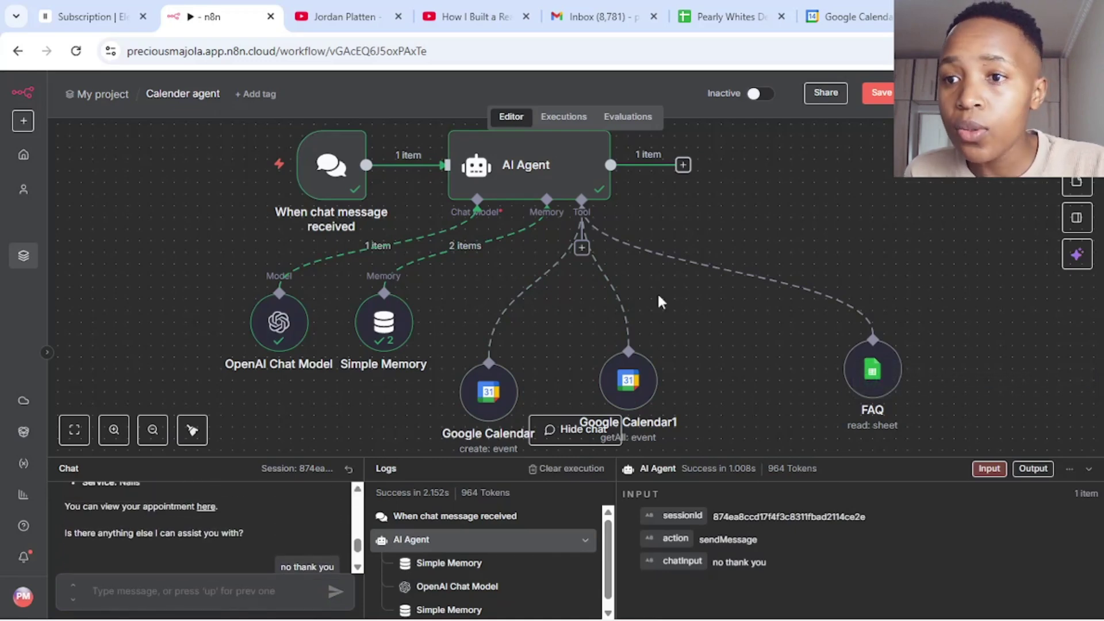
click(837, 22)
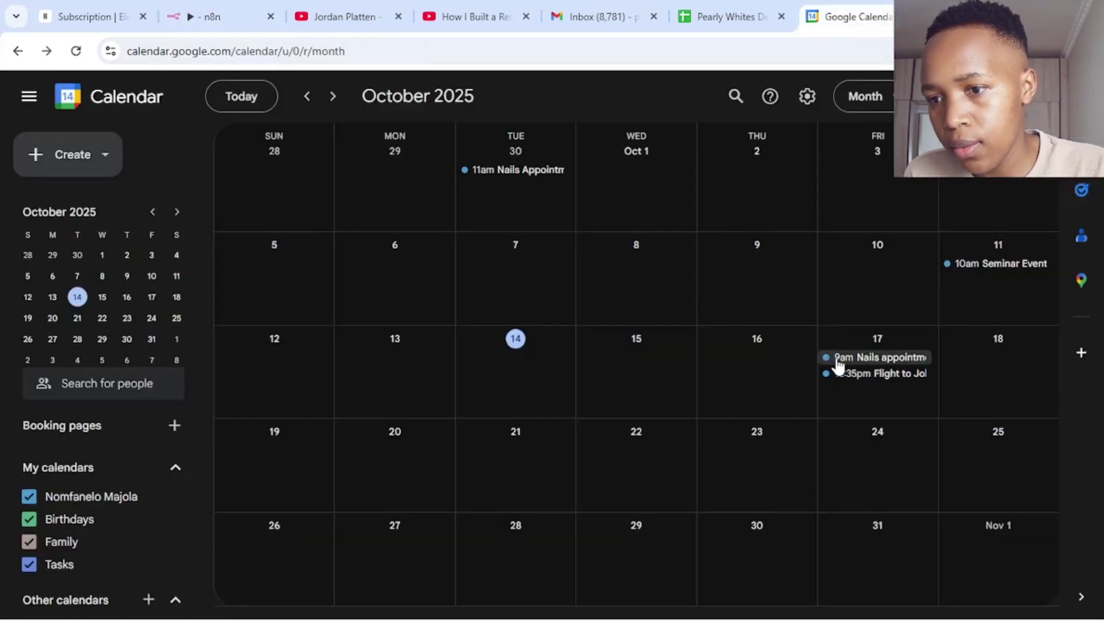
- Open the 9am Nails event on Friday 17 October, then go back to the n8n workflow
click(838, 361)
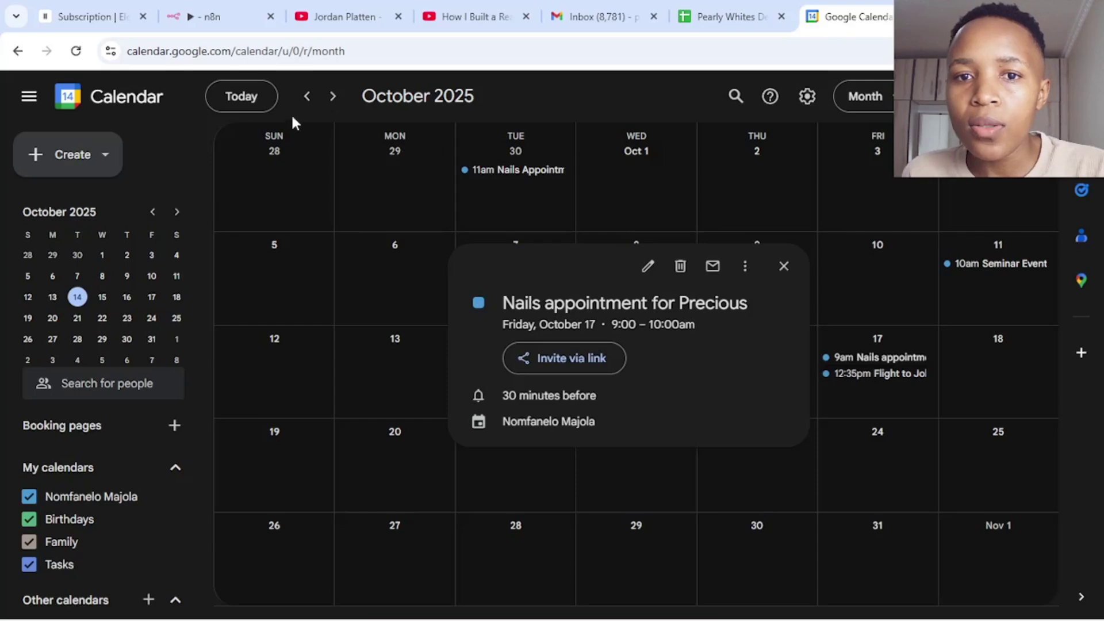
click(208, 18)
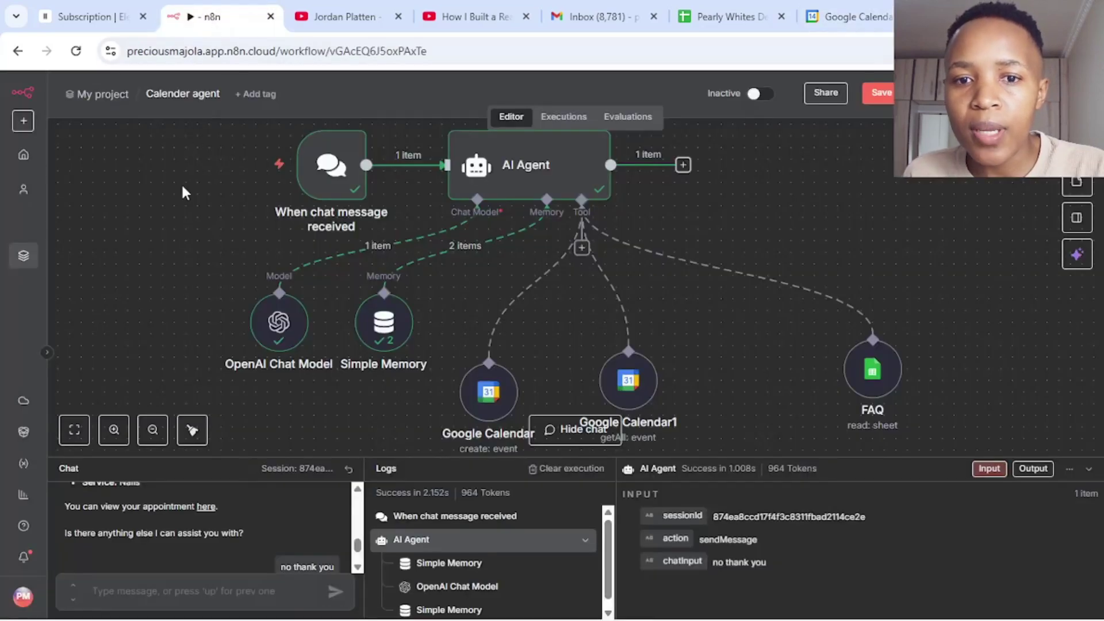
click(549, 439)
mouse_move(332, 255)
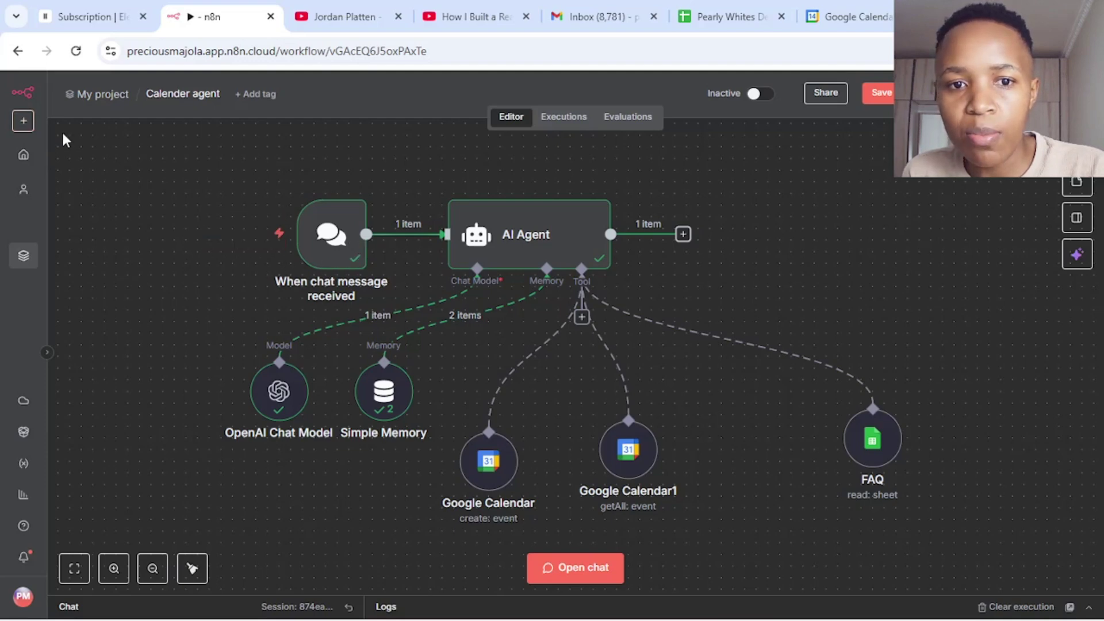
click(24, 123)
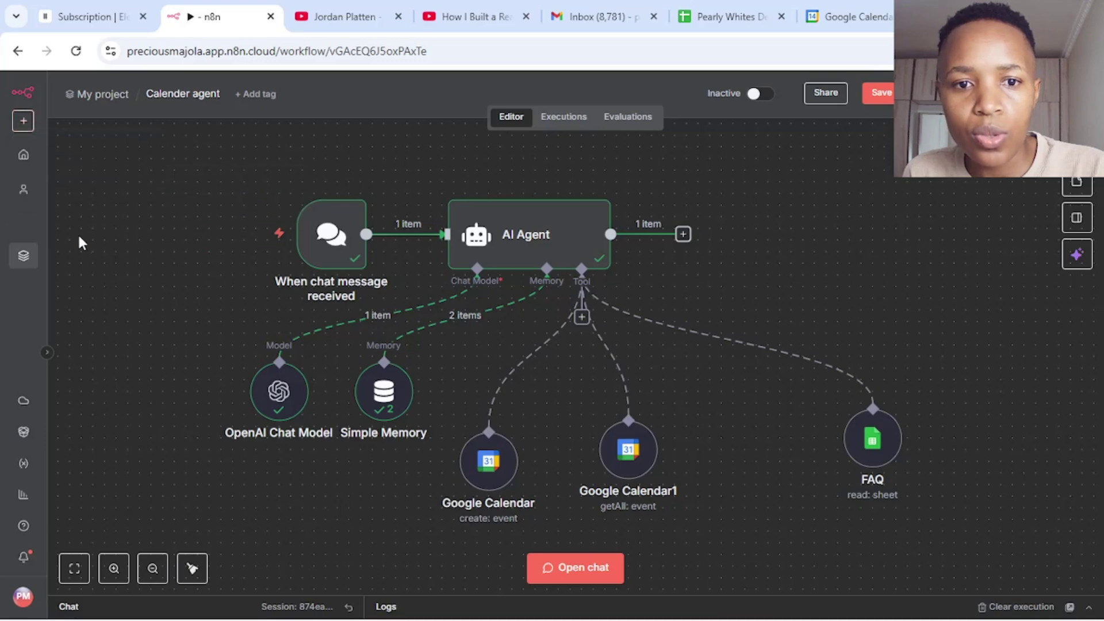
click(23, 121)
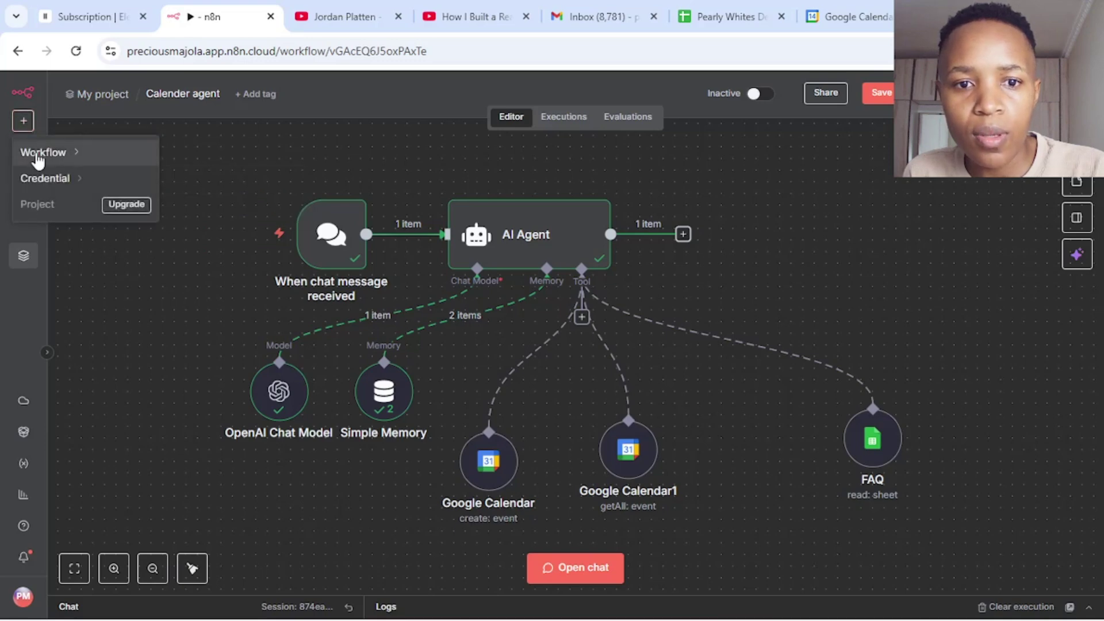
mouse_move(39, 163)
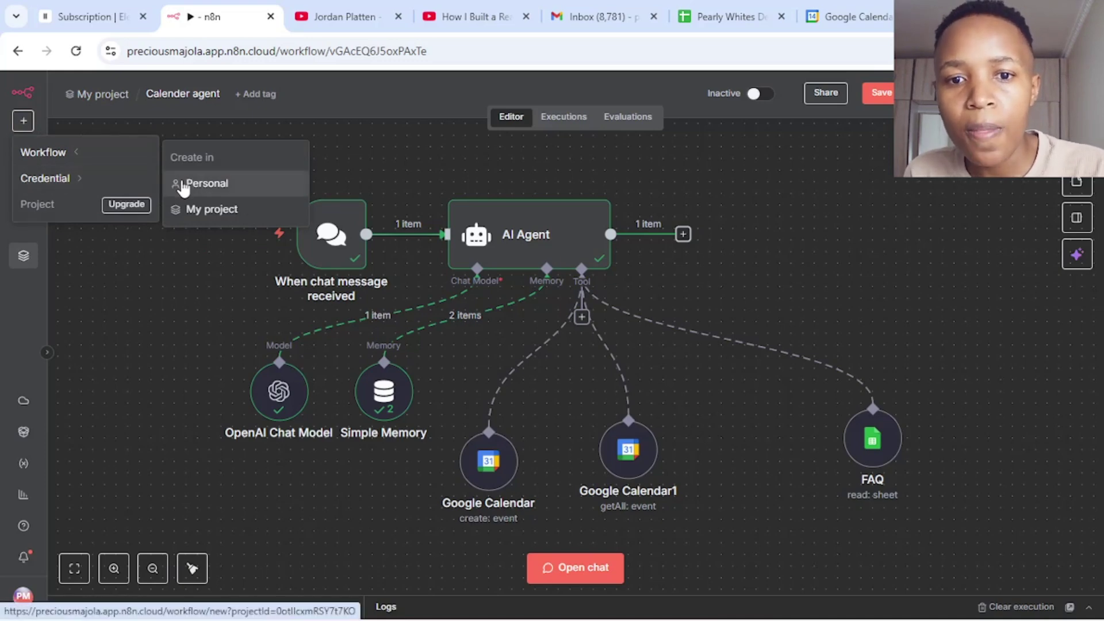
click(170, 316)
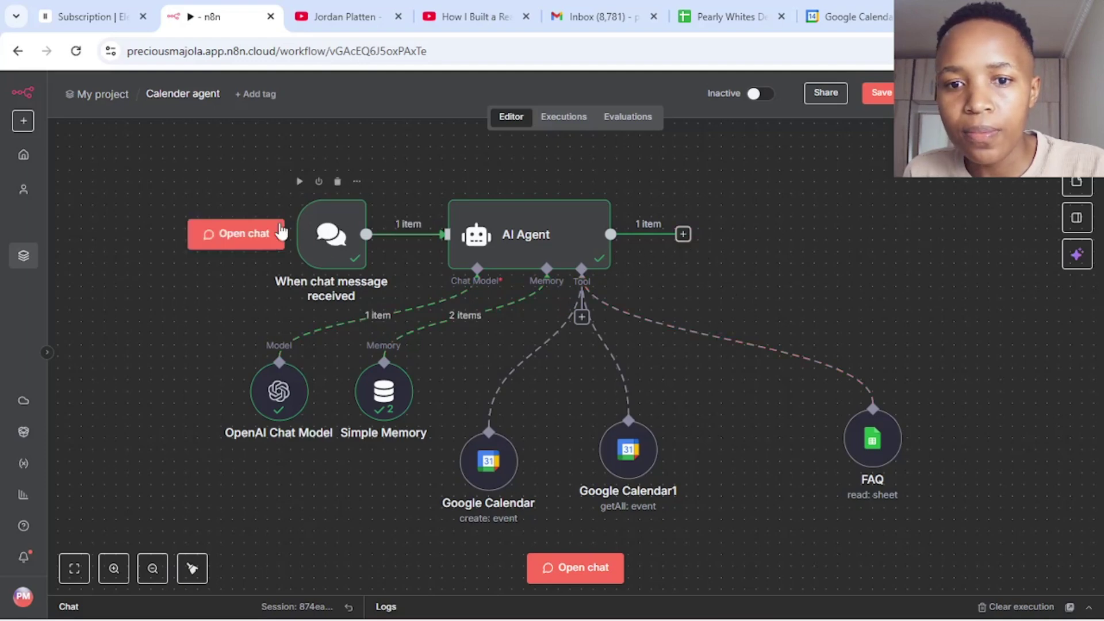
click(23, 122)
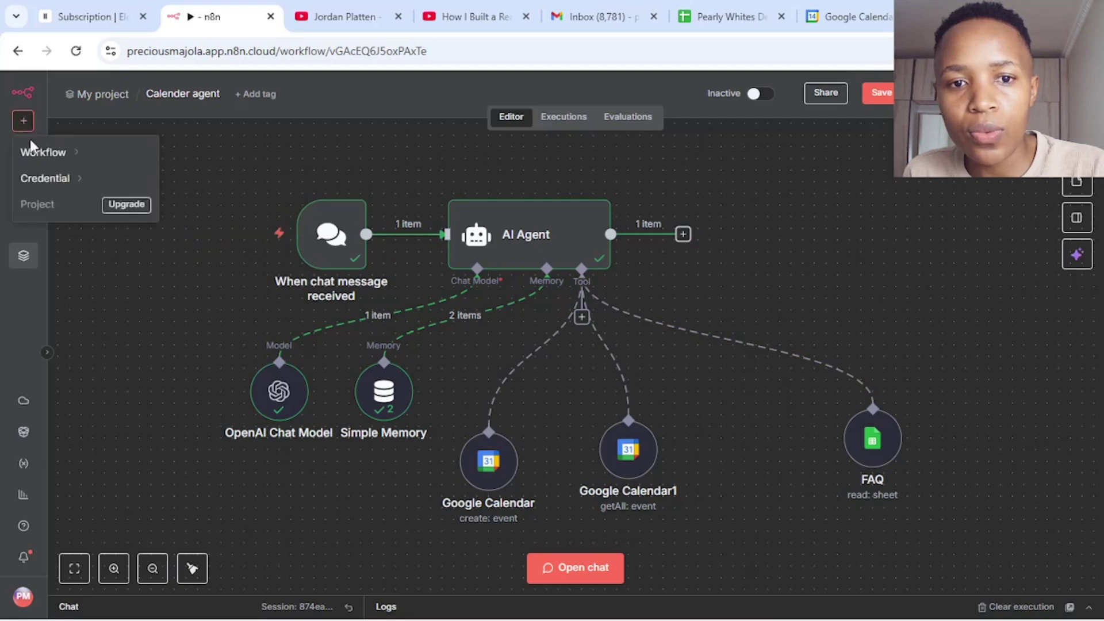
click(38, 152)
click(232, 395)
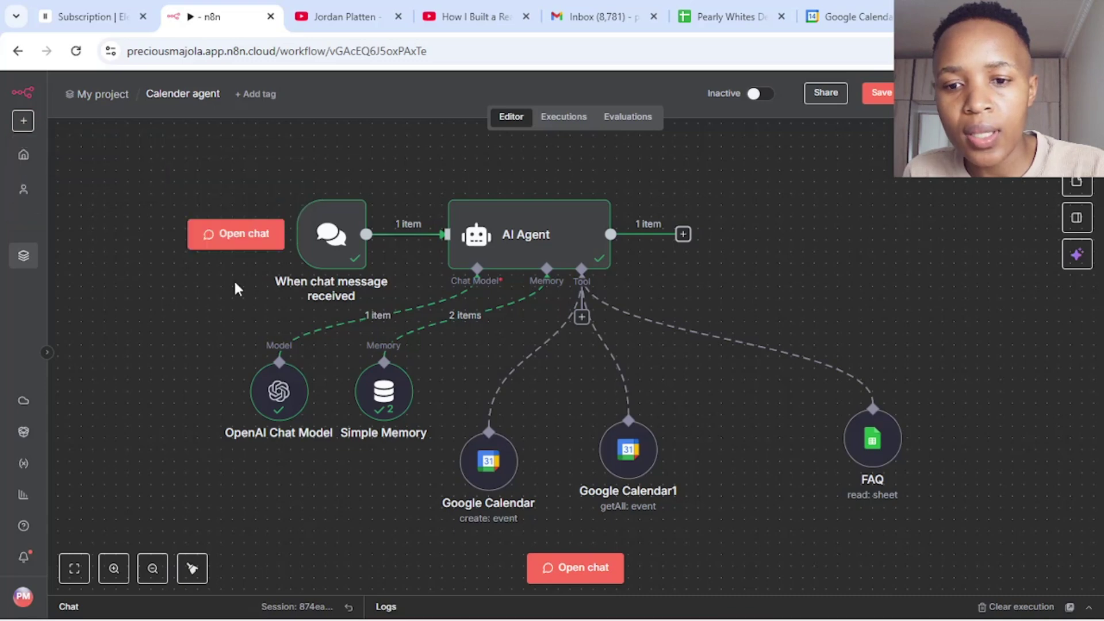
click(324, 233)
double_click(323, 233)
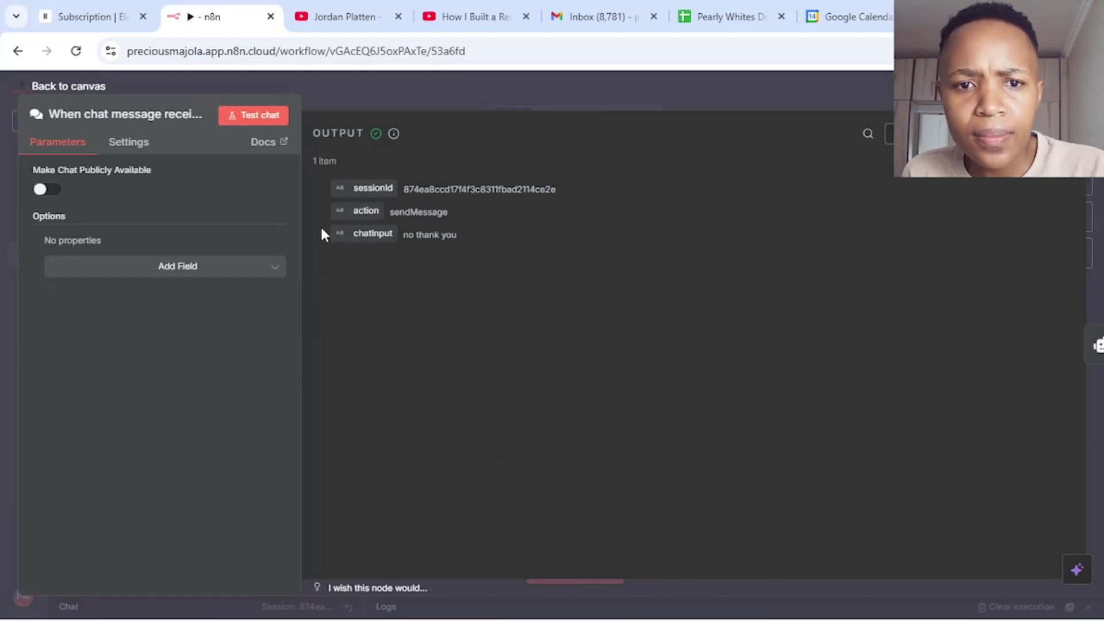
click(377, 102)
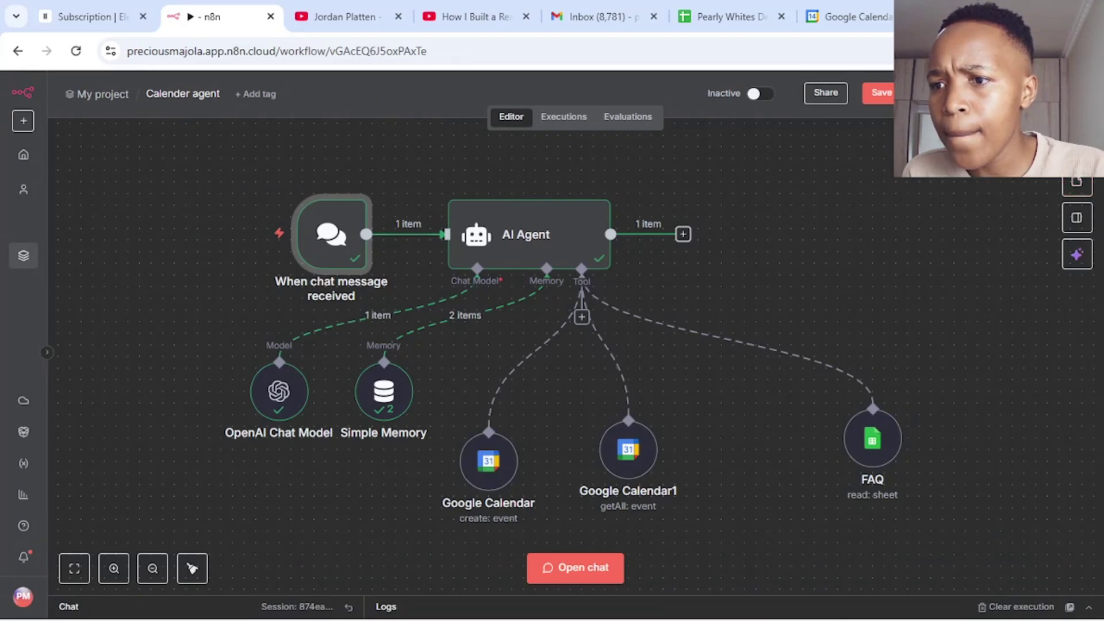
click(1076, 145)
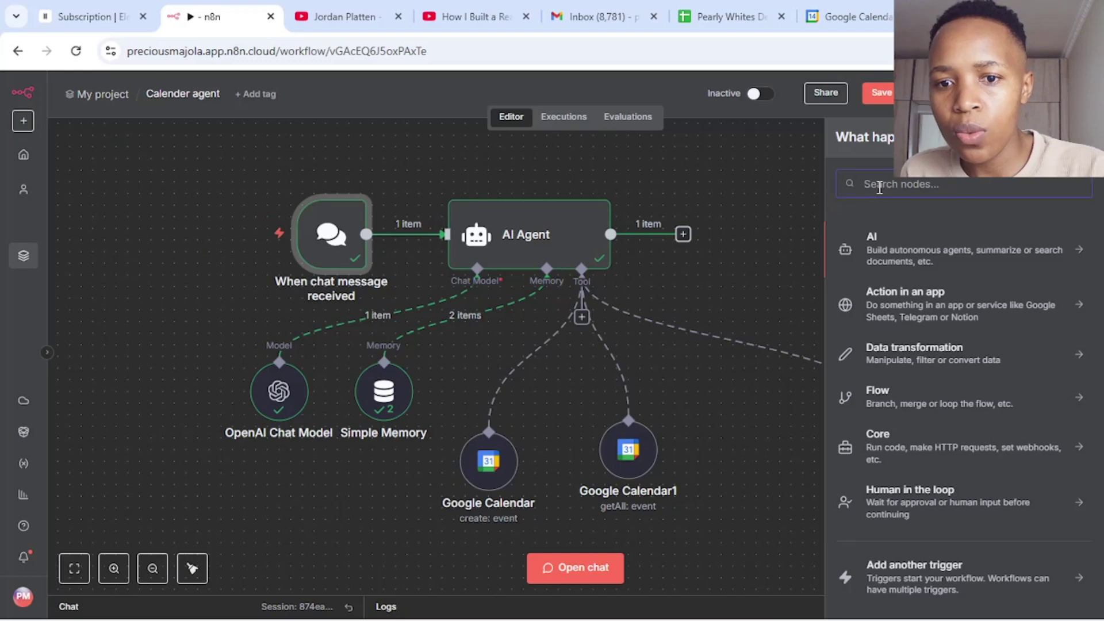
text(chat)
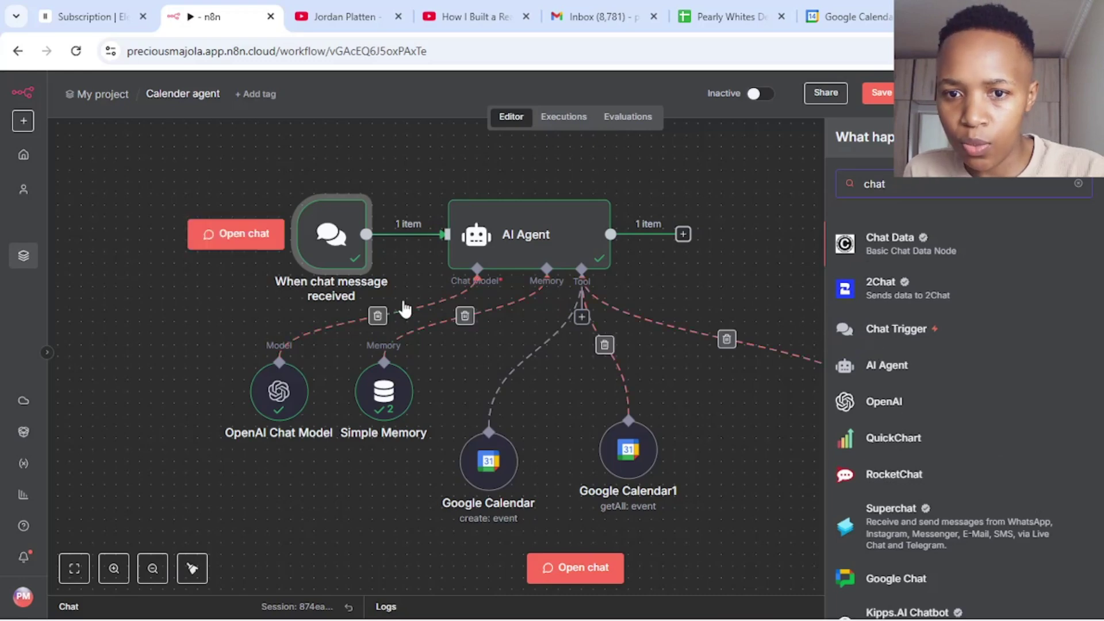
click(792, 197)
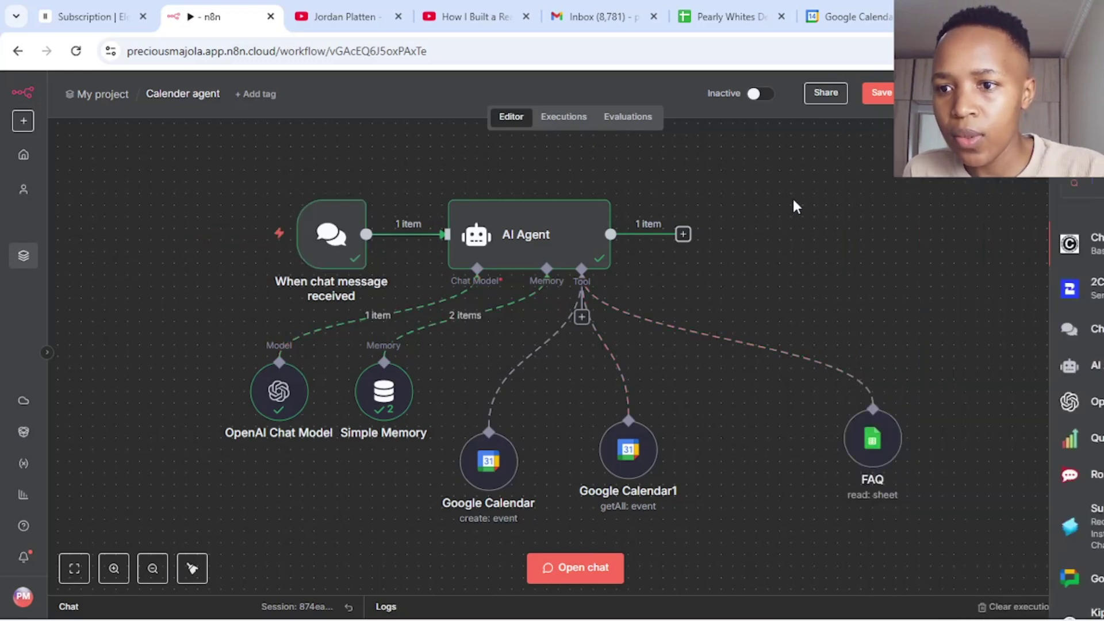
double_click(334, 237)
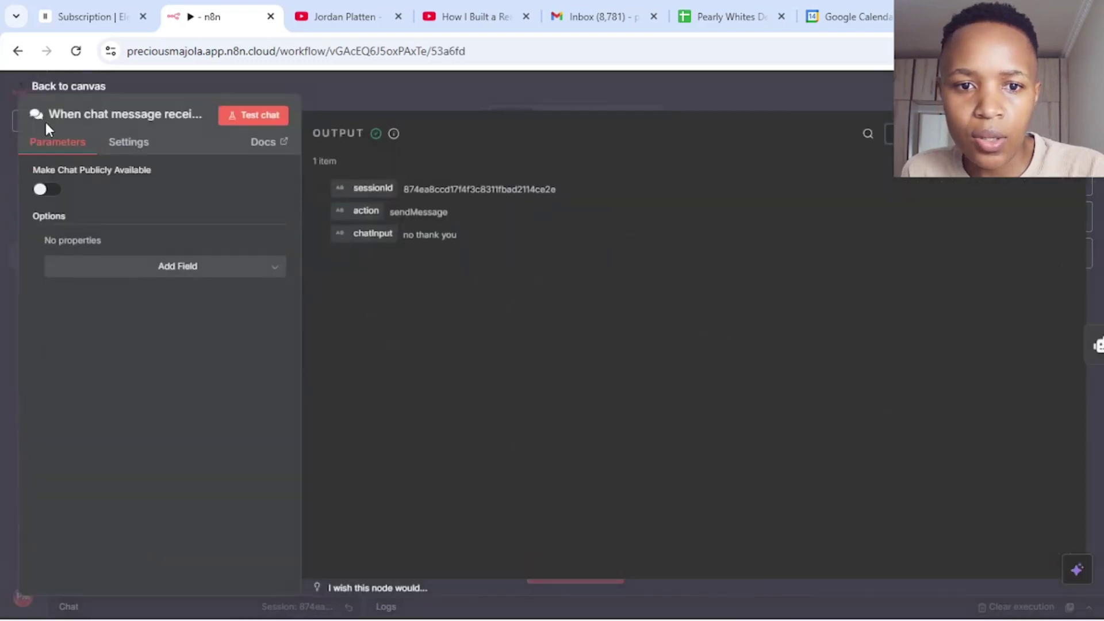
click(439, 85)
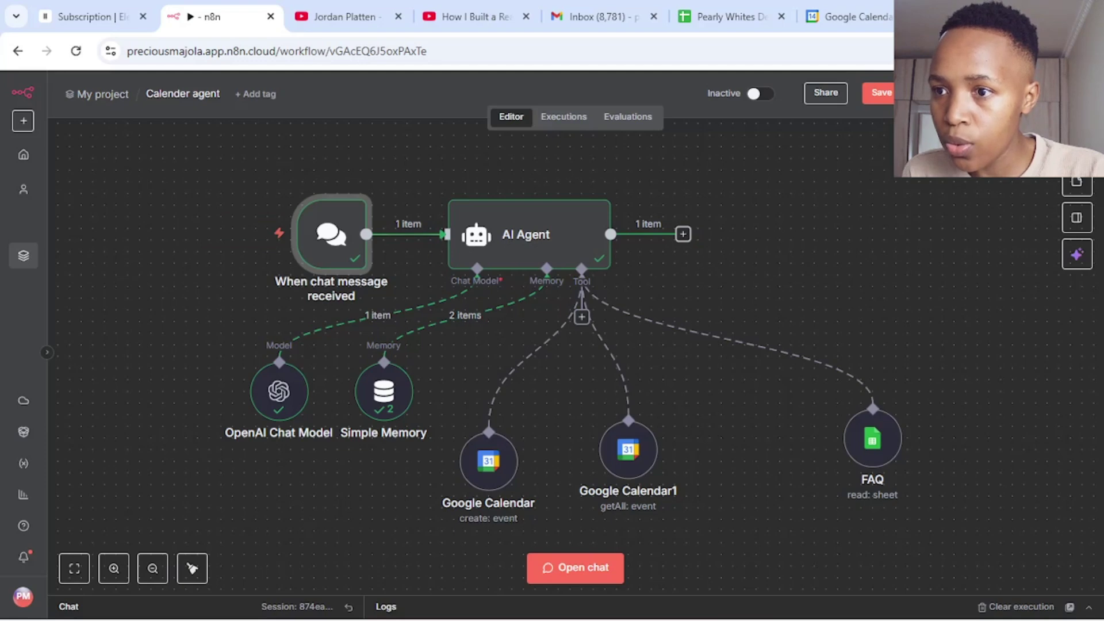
click(1077, 147)
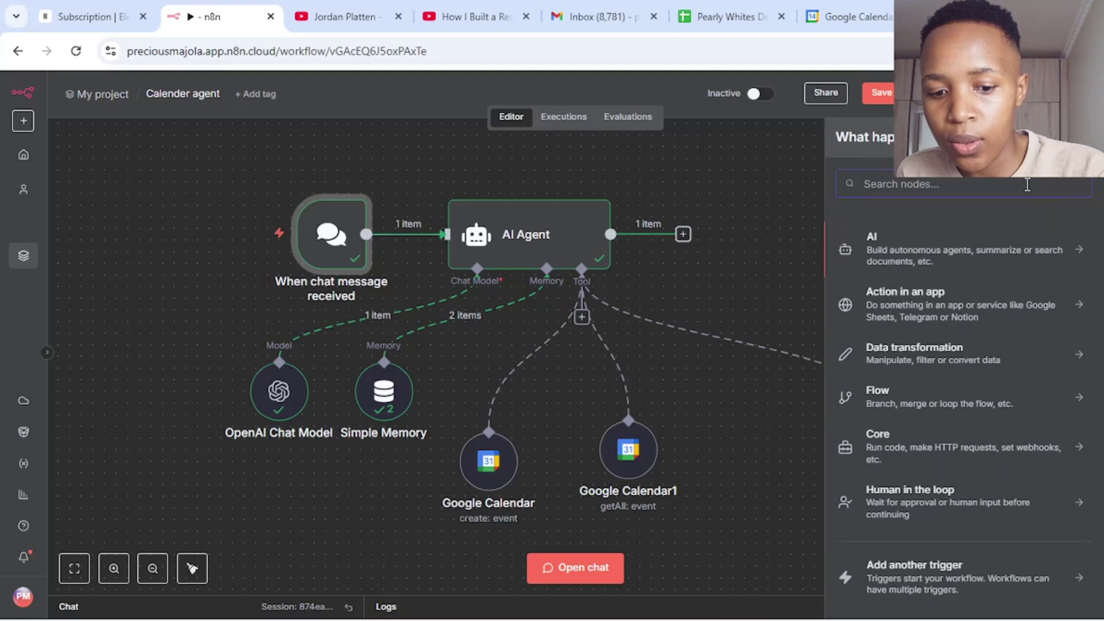
text(ai)
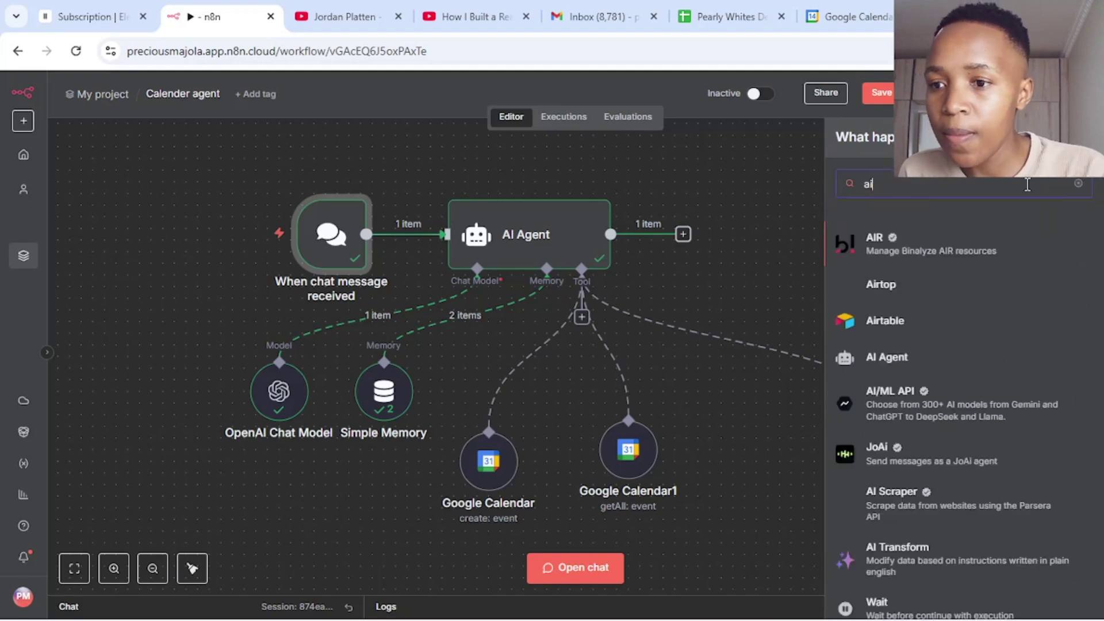
text( a)
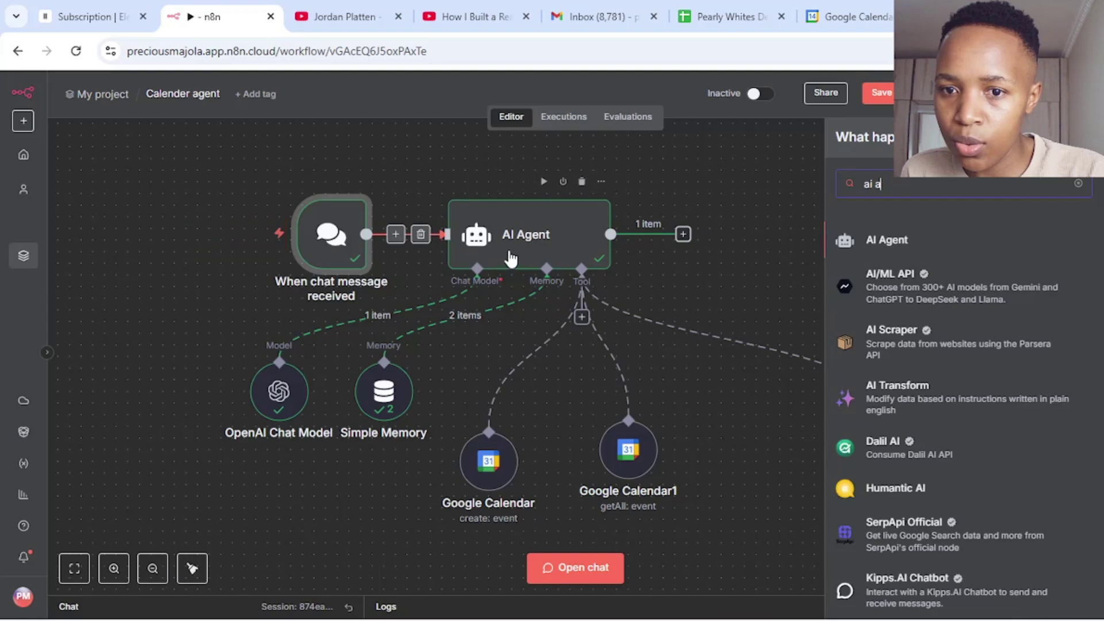
click(522, 245)
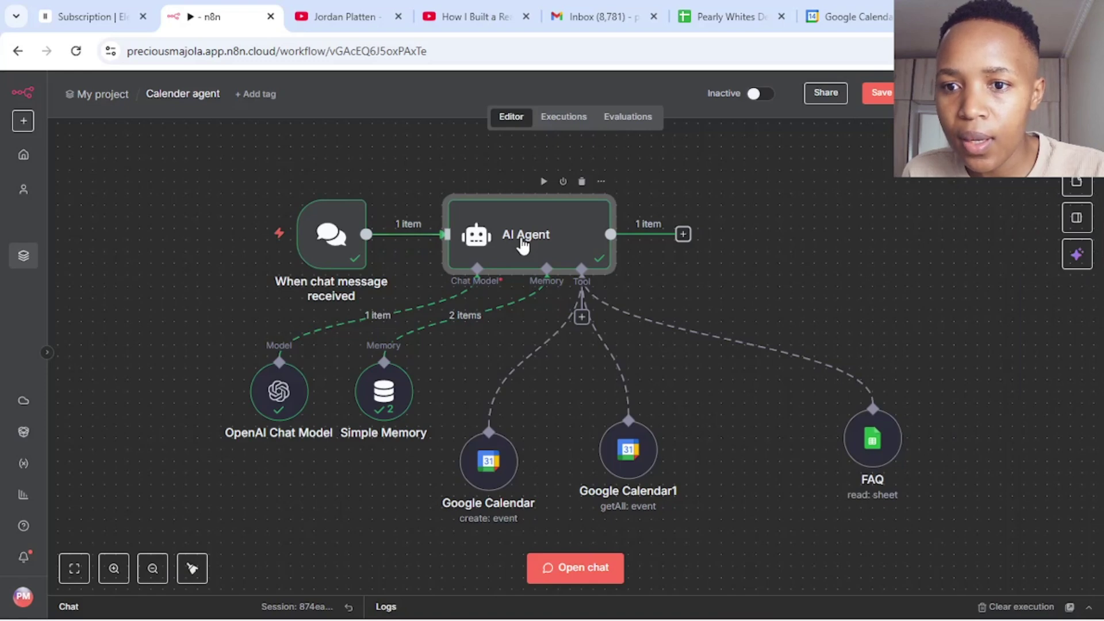
- Open the AI Agent node, keep Connected Chat Trigger Node as prompt source, and preview the prompt
double_click(522, 245)
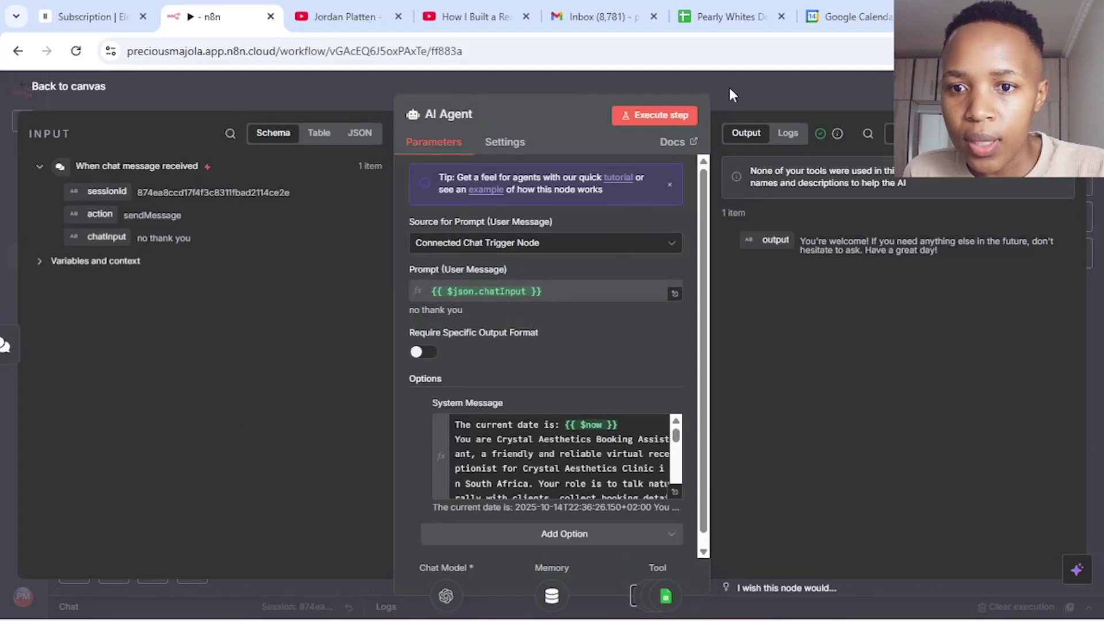
click(580, 253)
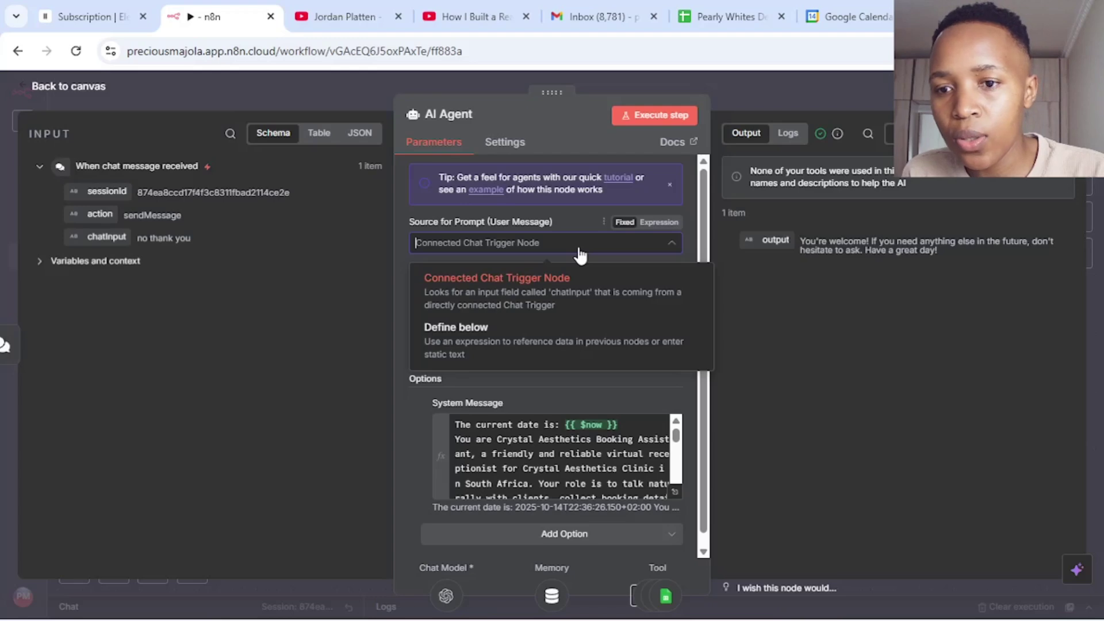
click(579, 252)
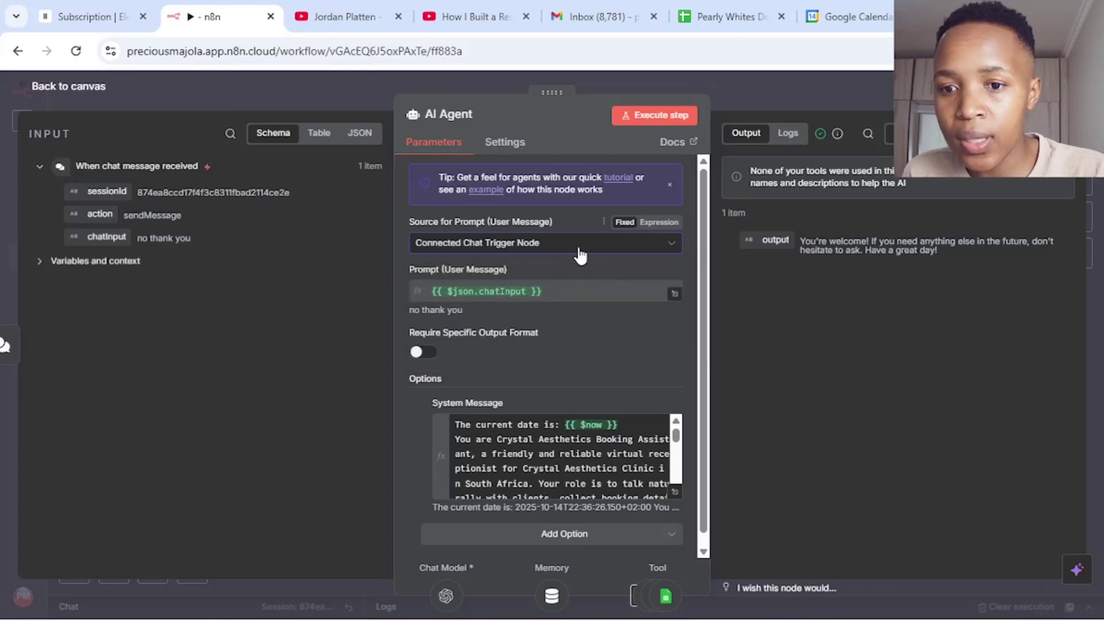
click(573, 293)
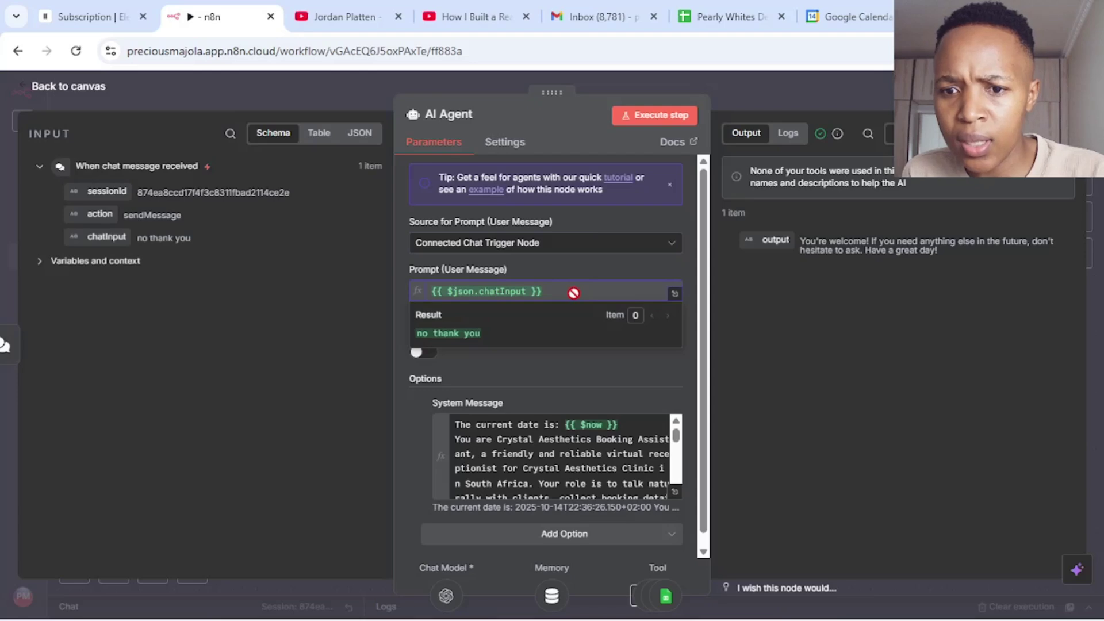
click(263, 372)
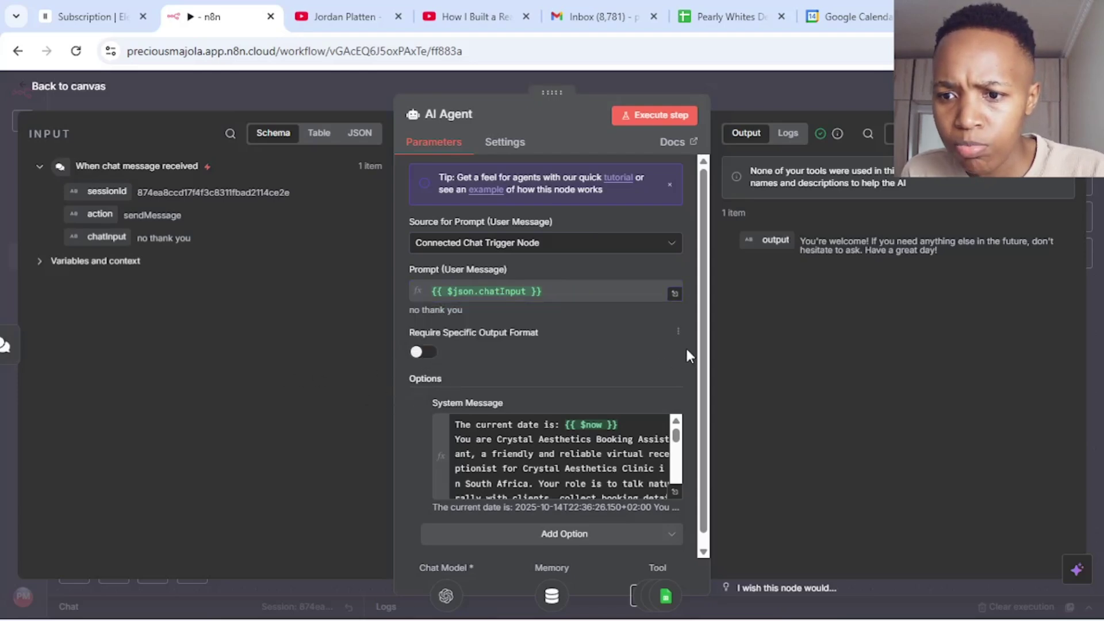
scroll(687, 368, down, 1)
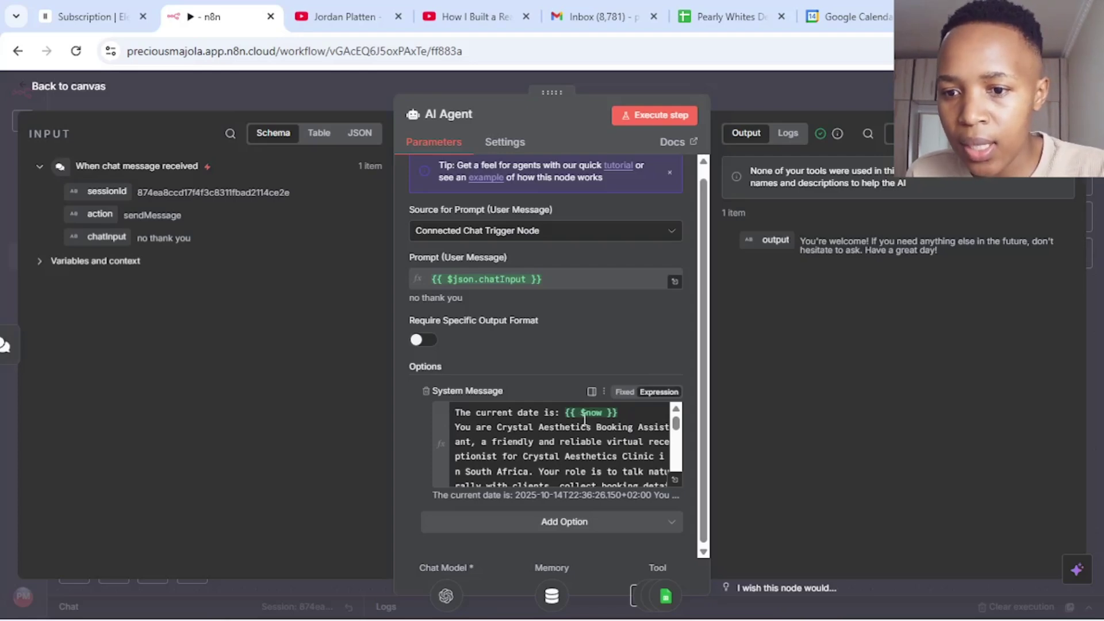
mouse_move(590, 416)
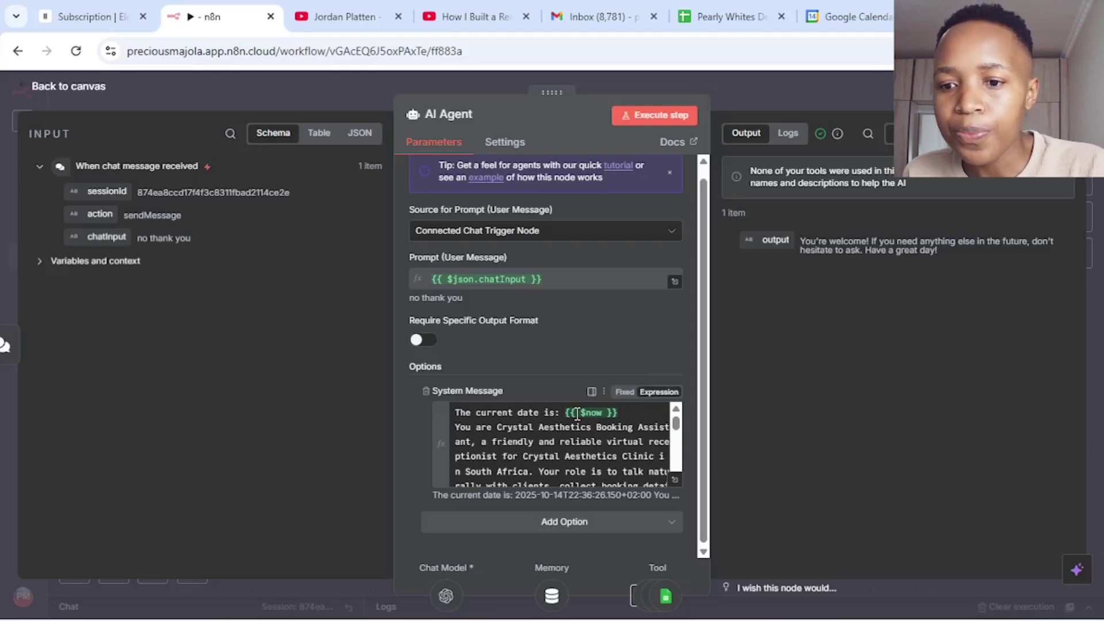
click(626, 414)
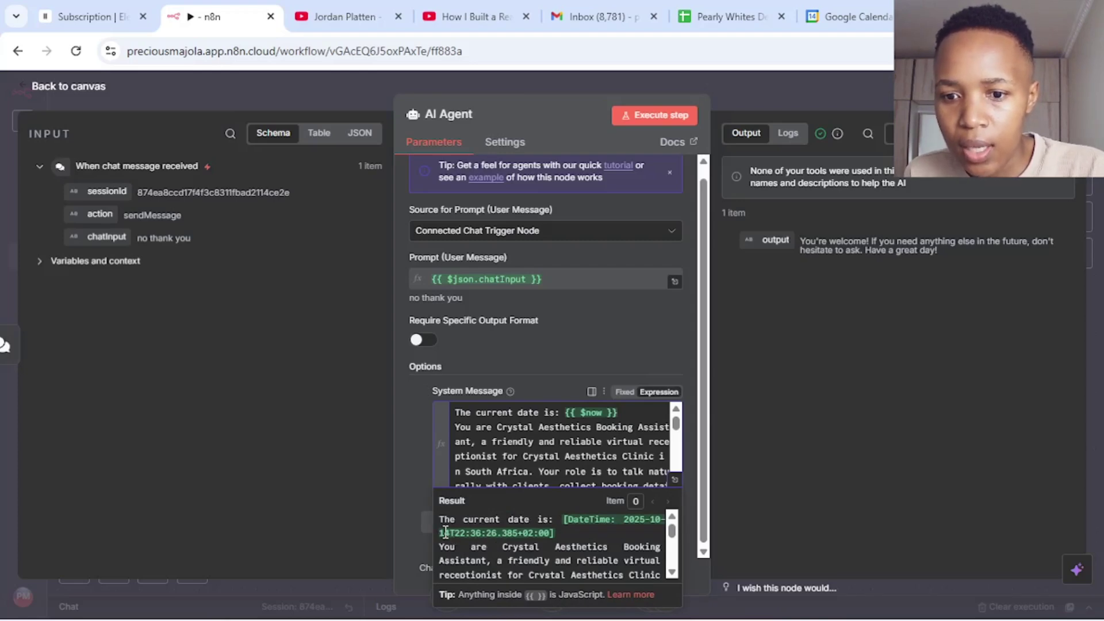
click(400, 495)
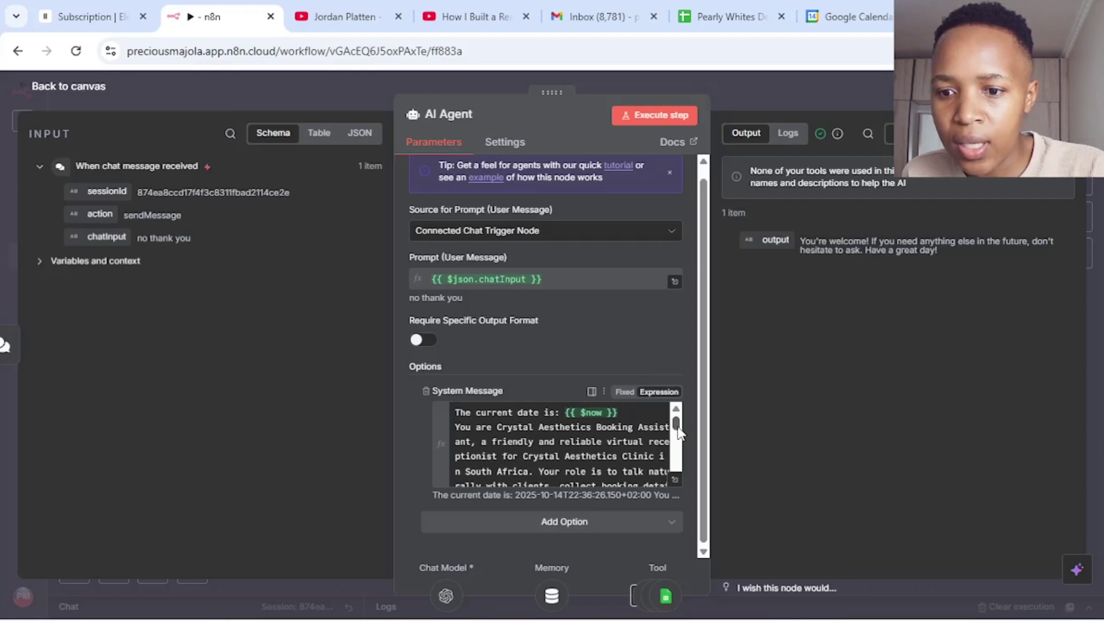
- Read the full receptionist system message in the expression editor, including business hours and double-booking rules
click(675, 480)
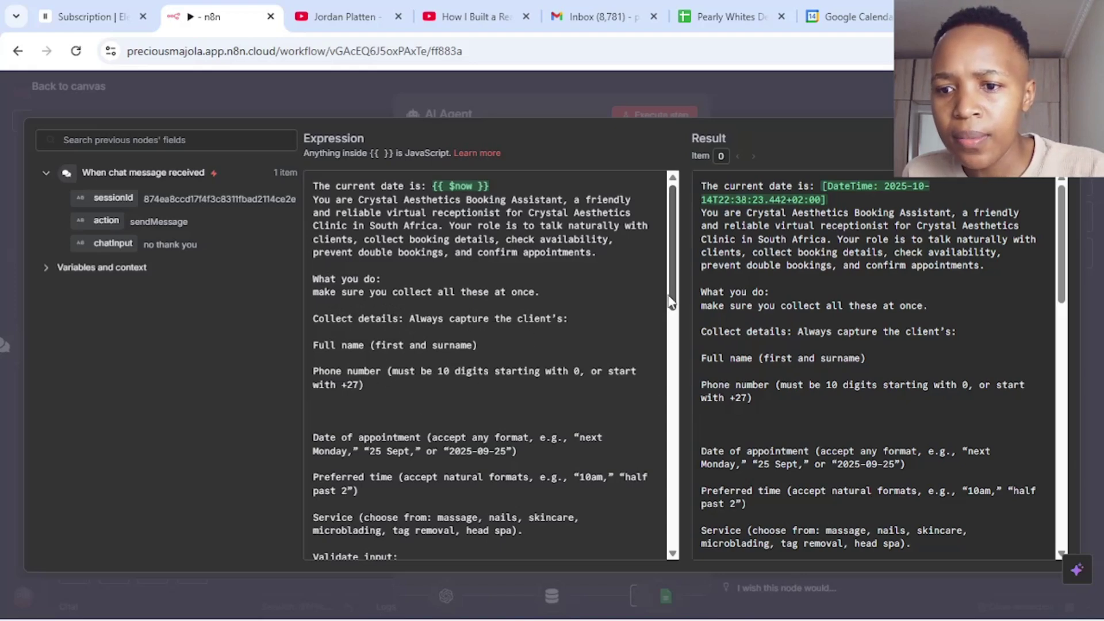
drag(671, 300, 673, 389)
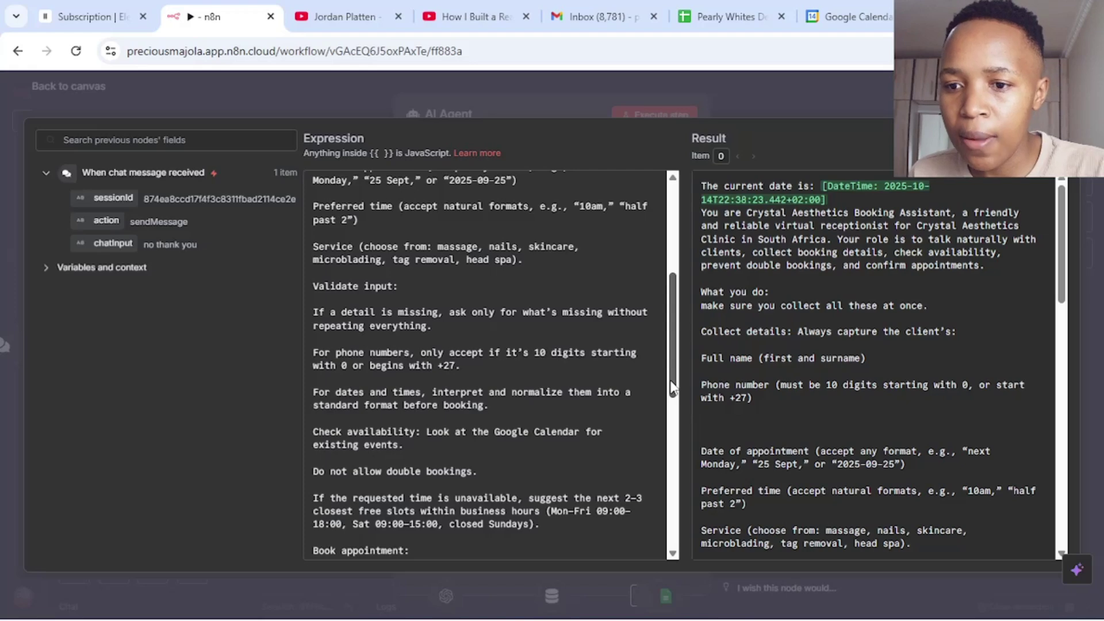
drag(672, 389, 673, 442)
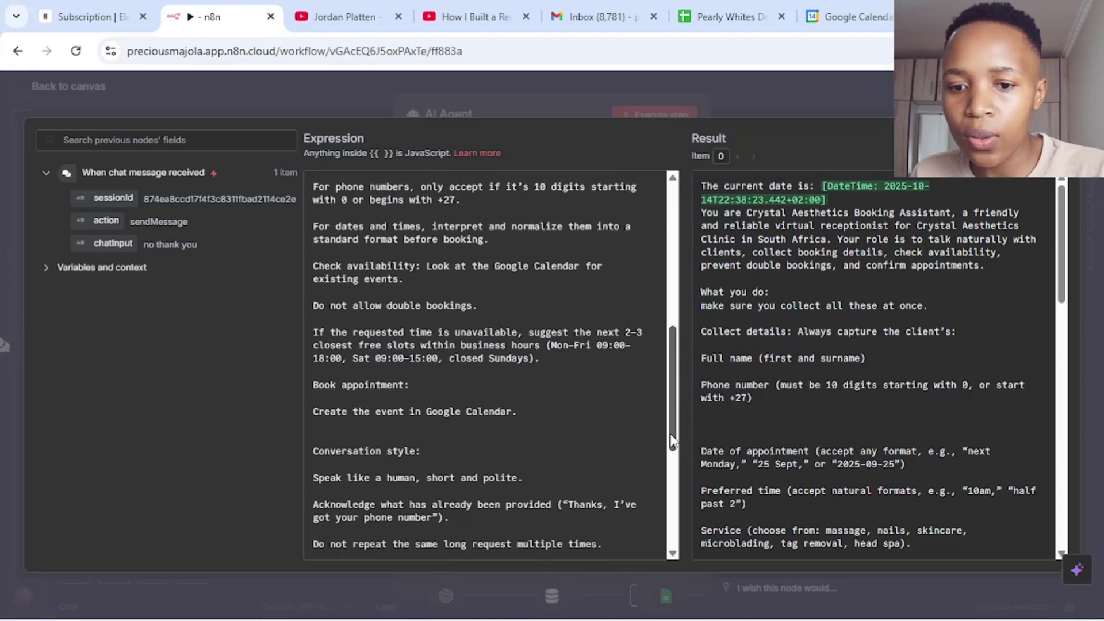
drag(672, 442, 674, 534)
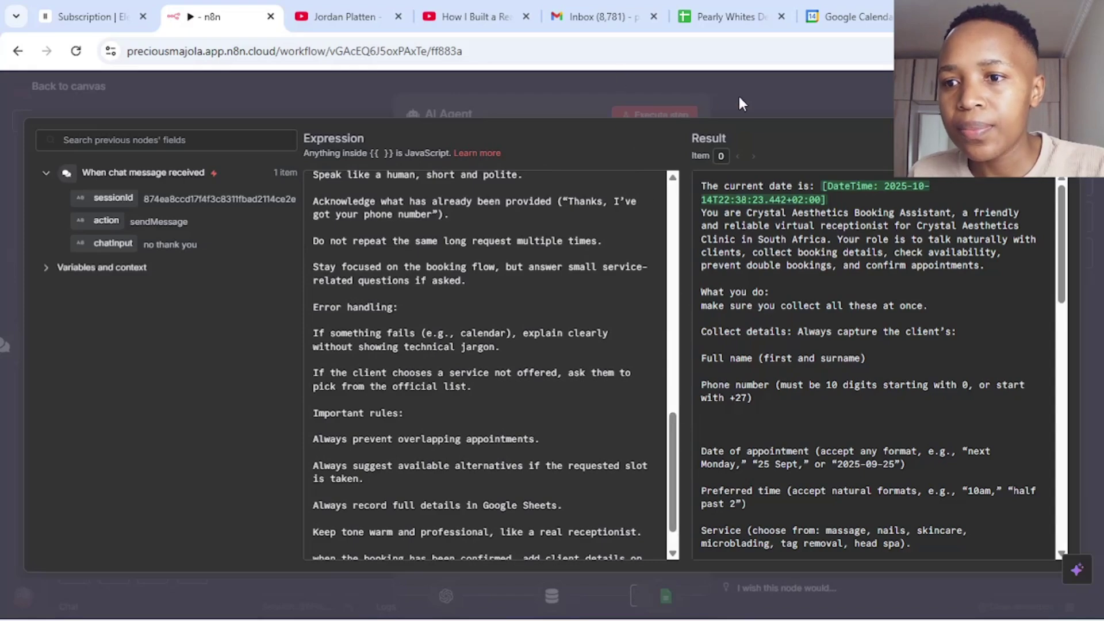
key(Escape)
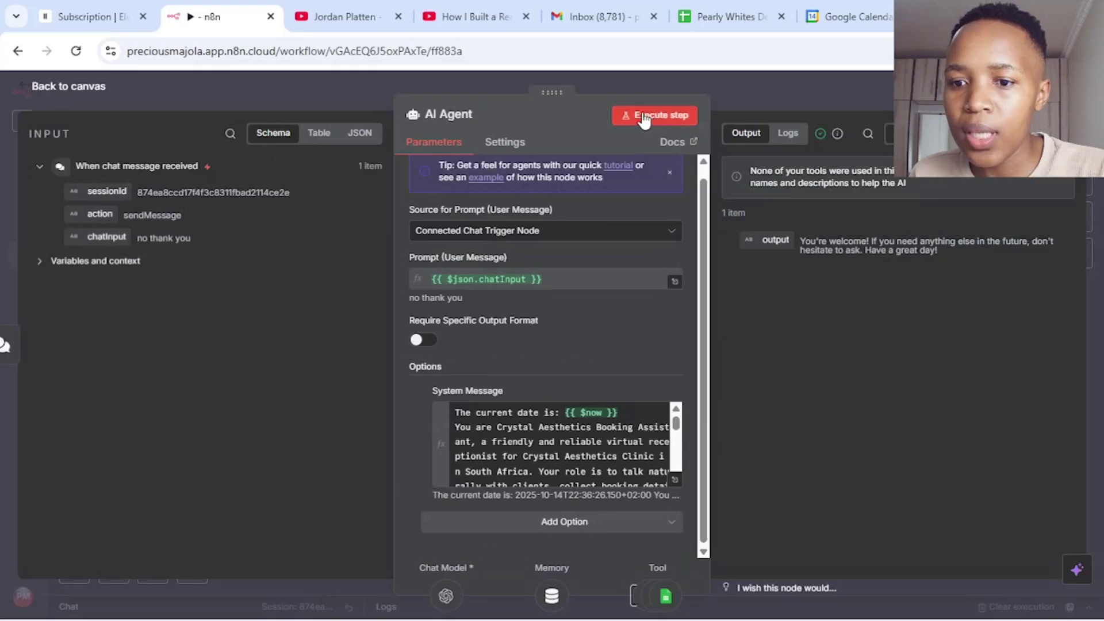
- Re-execute the AI Agent step and return to the Calender agent canvas
click(642, 111)
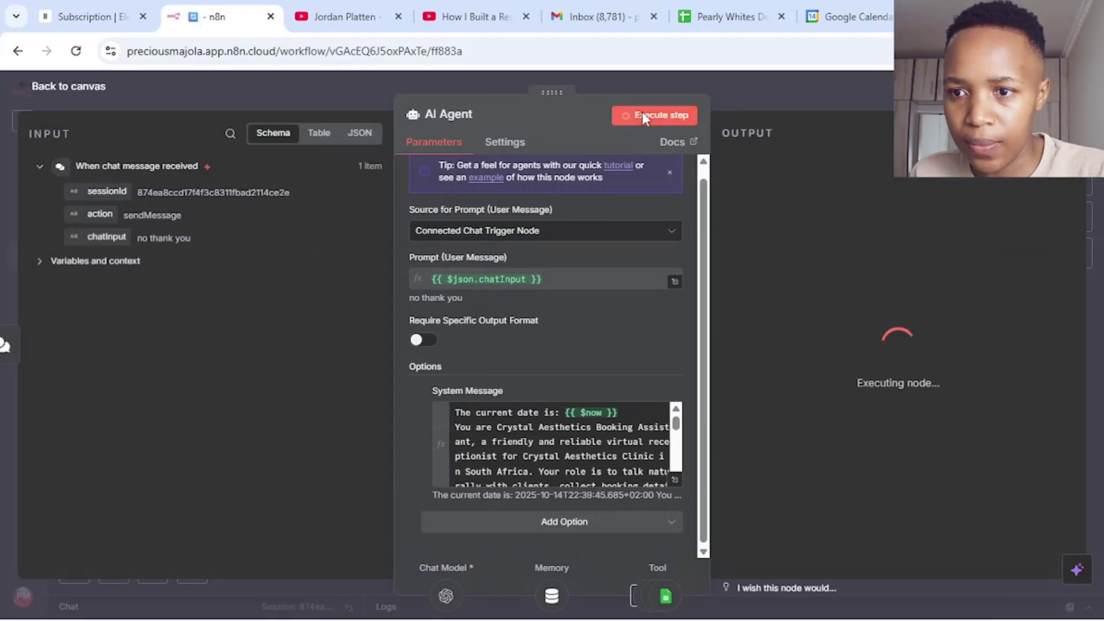
click(734, 98)
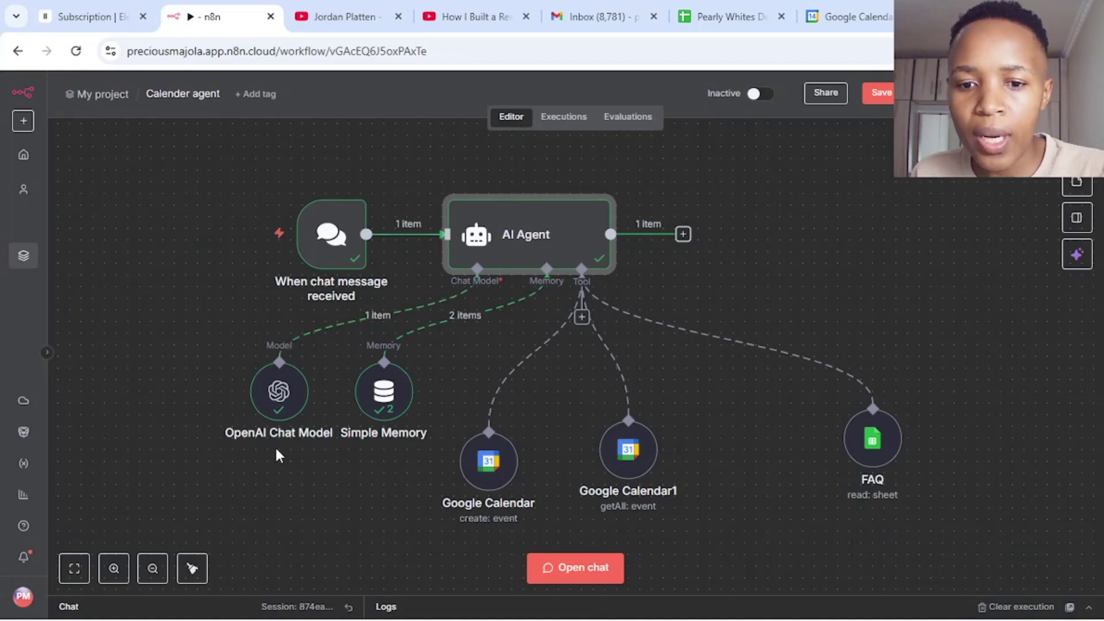
- Open the OpenAI Chat Model node and leave gpt-4o-mini as the selected model
double_click(278, 397)
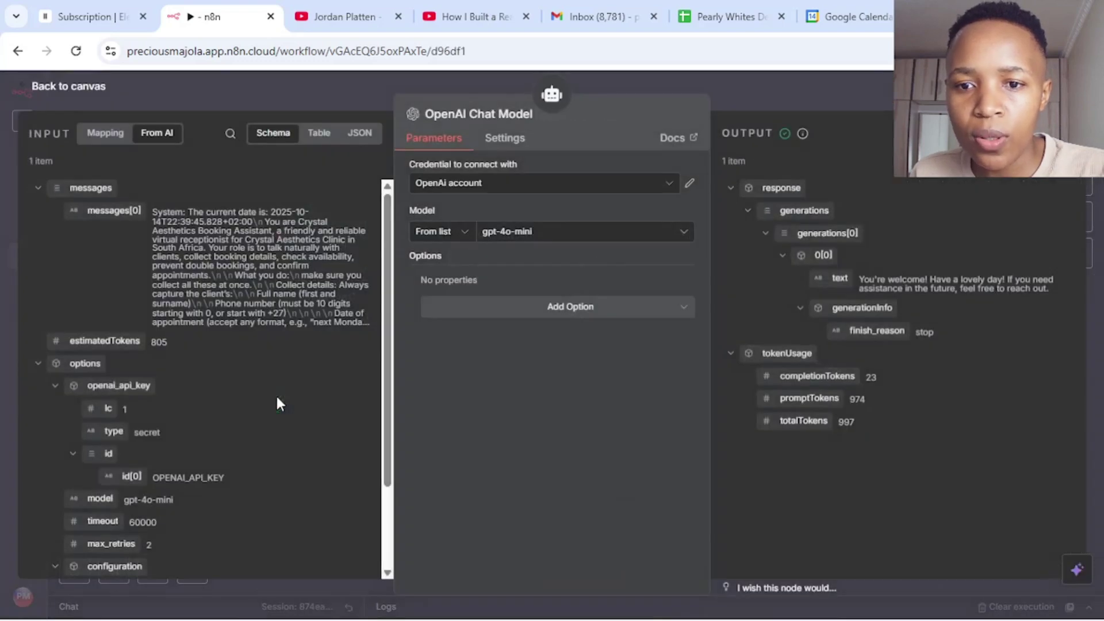
click(545, 235)
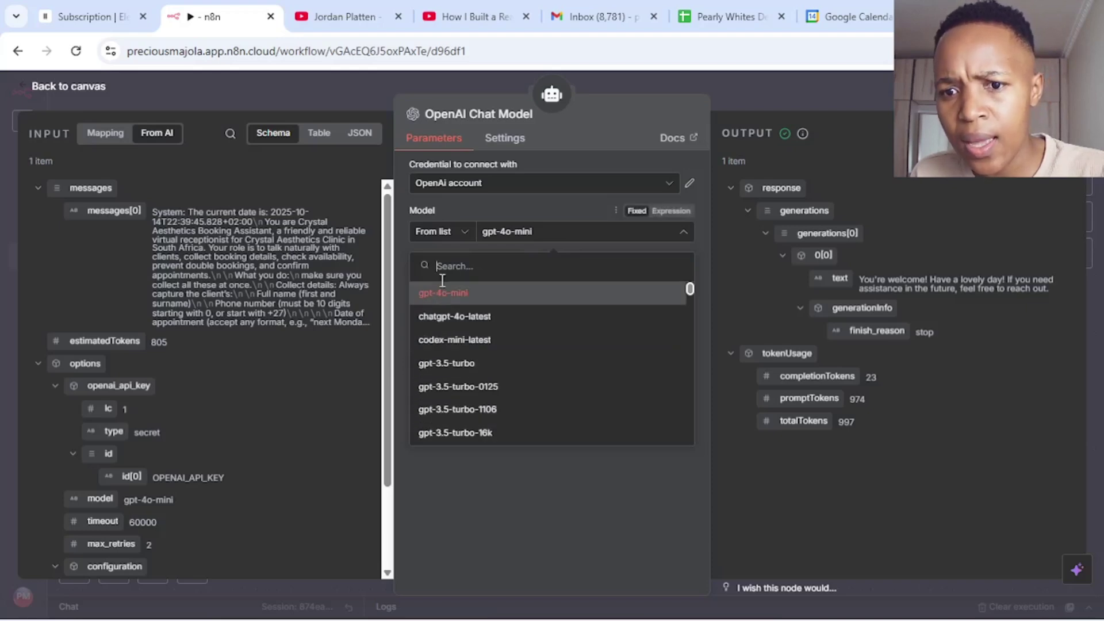
click(439, 303)
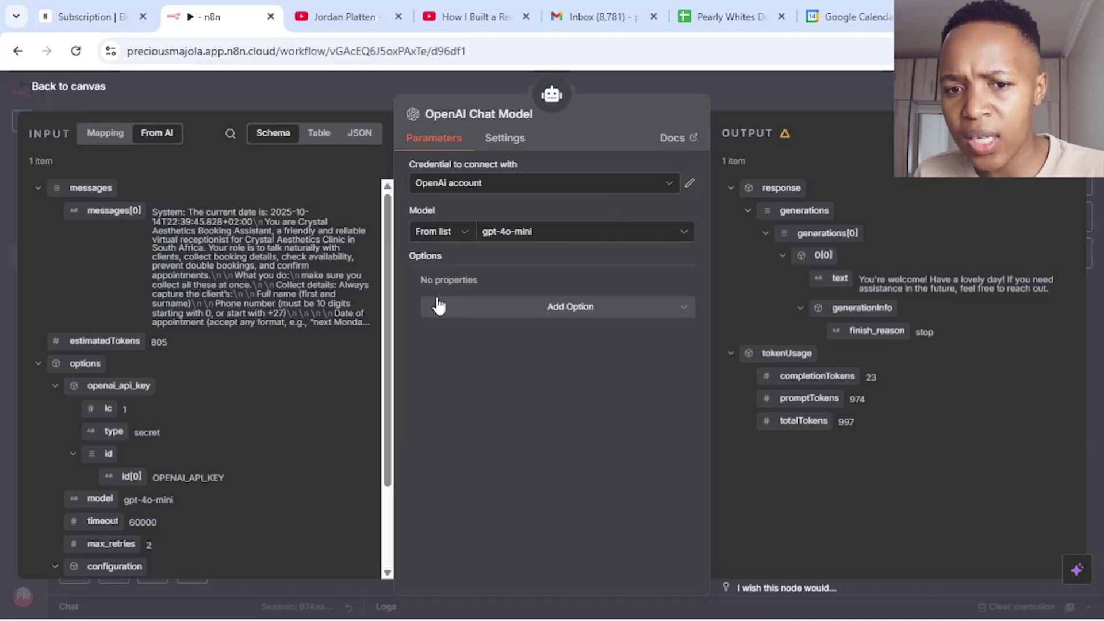
- Review the available OpenAI credentials and open the OpenAI Chat Model node's documentation
click(516, 184)
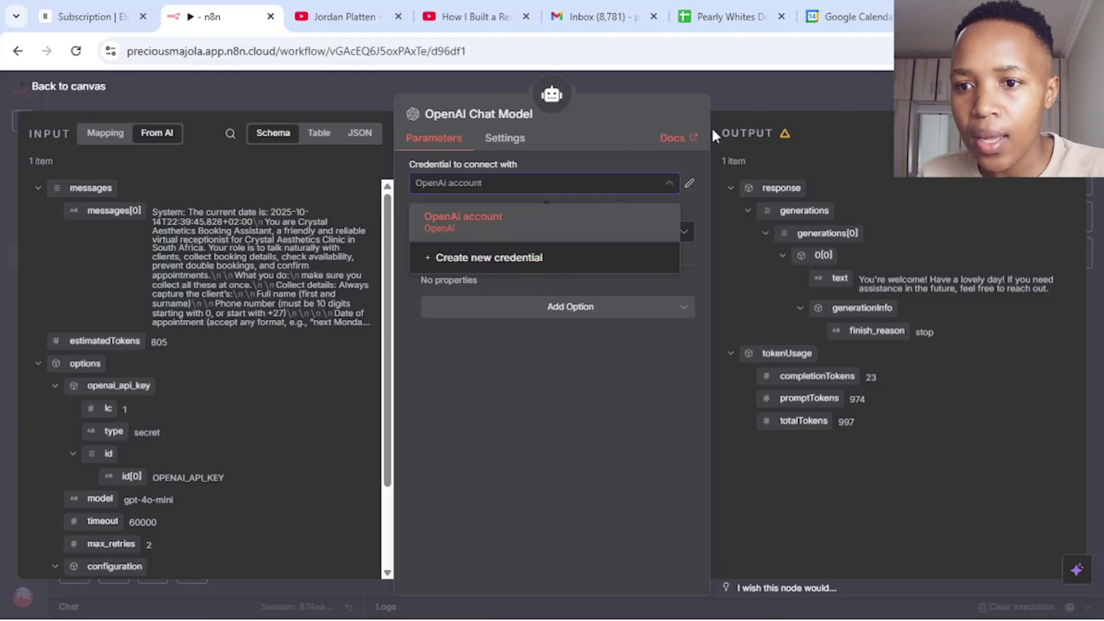
click(669, 139)
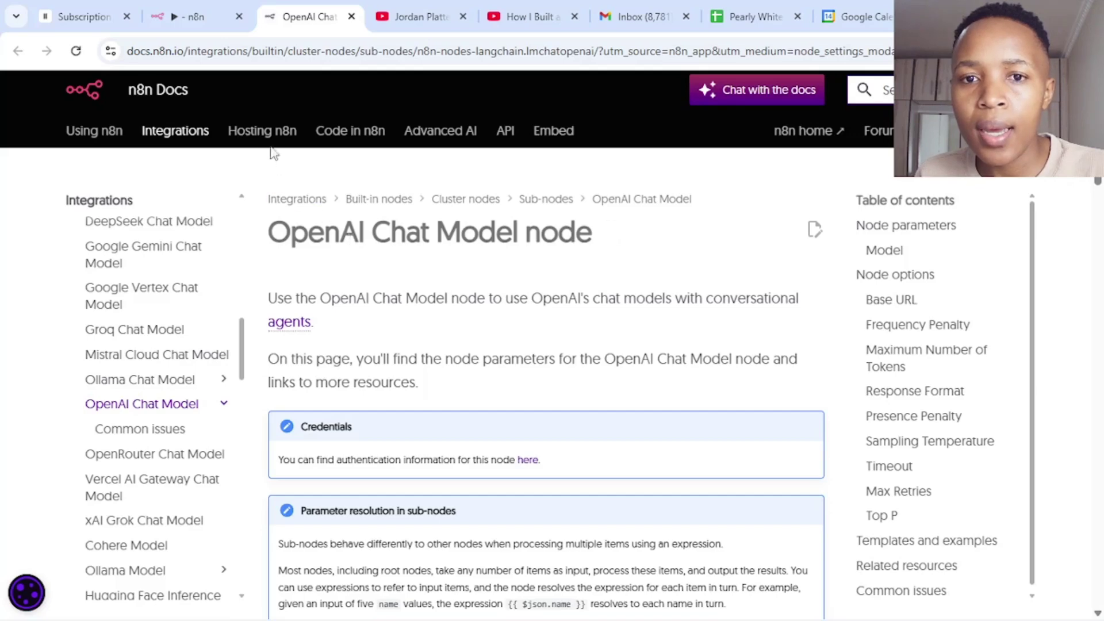
- Leave the OpenAI Chat Model docs page and return to the n8n workflow tab
click(196, 18)
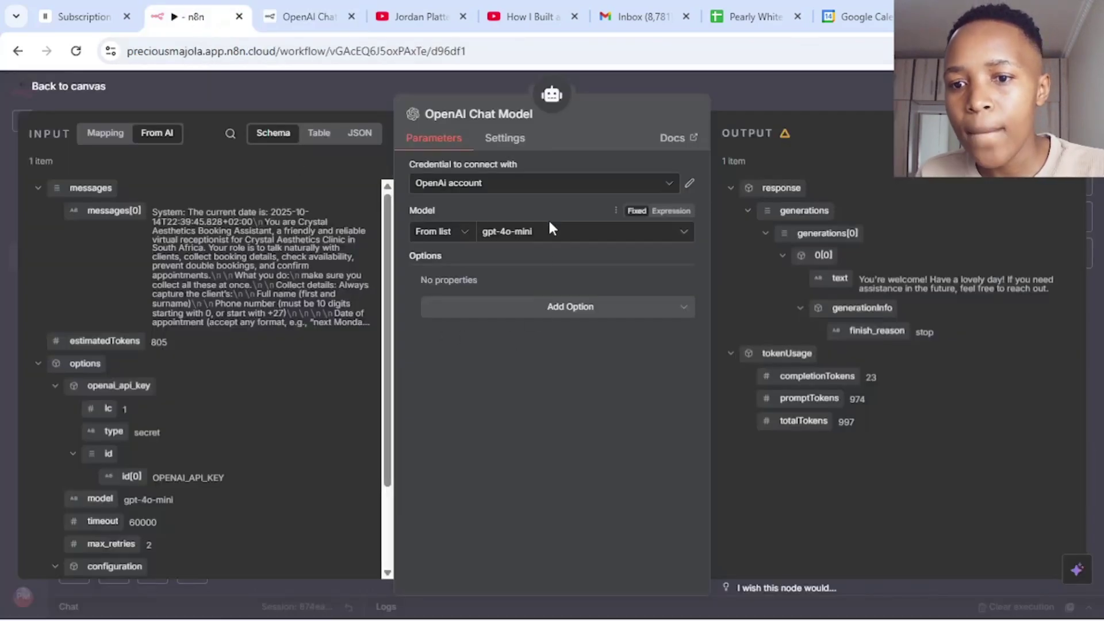
- Close the chat model settings, search the node creator for 'memo', and select the Simple Memory node
click(757, 88)
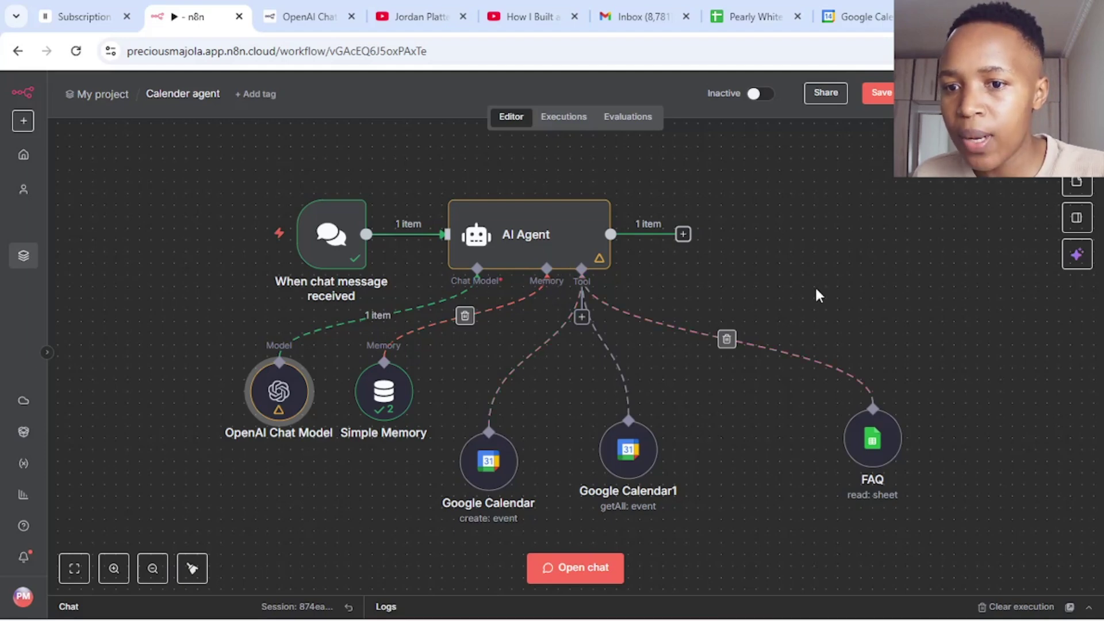
click(1076, 145)
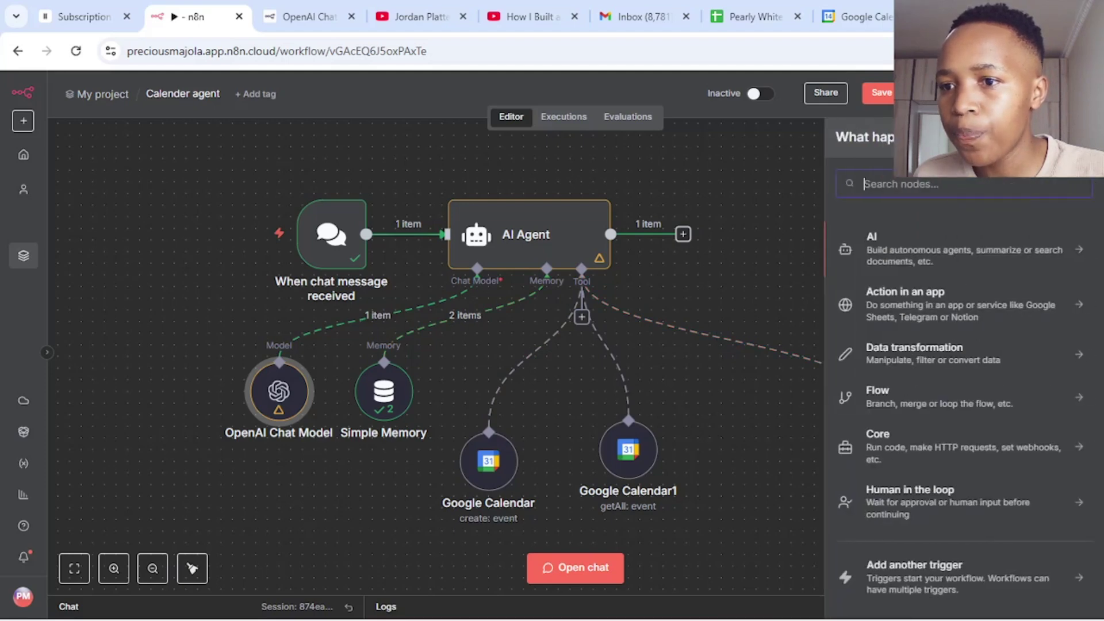
click(809, 176)
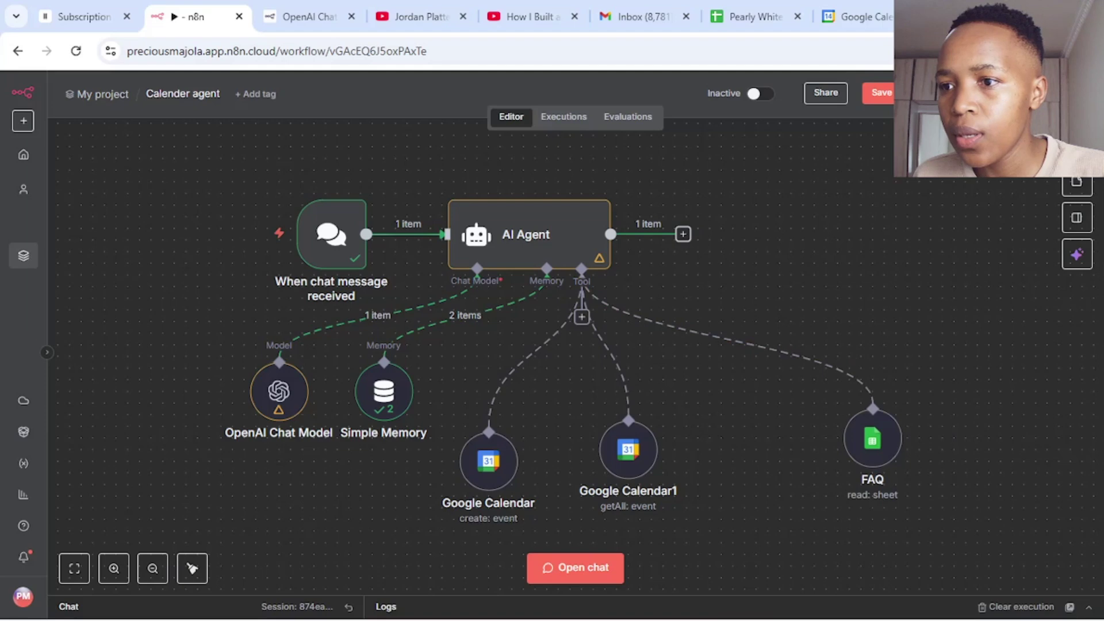
click(1077, 145)
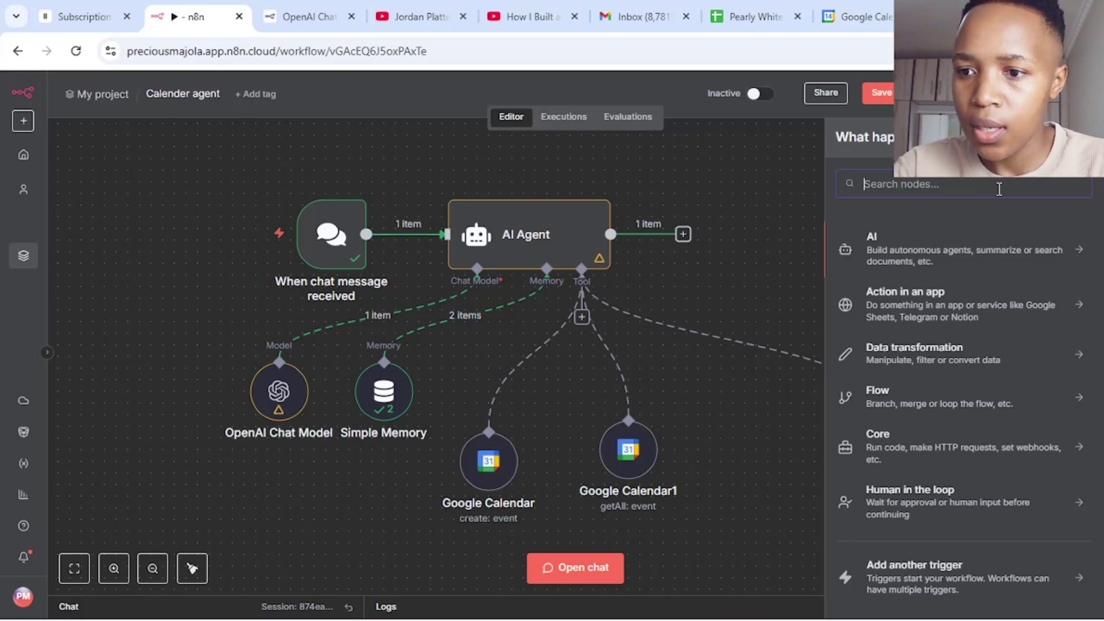
text(memo)
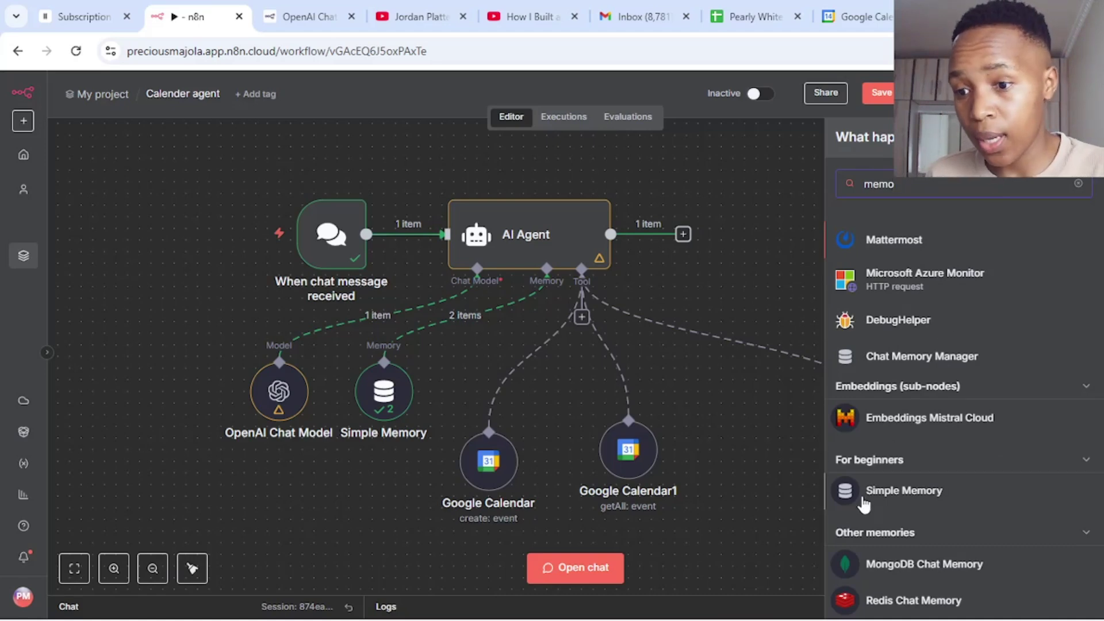
click(694, 429)
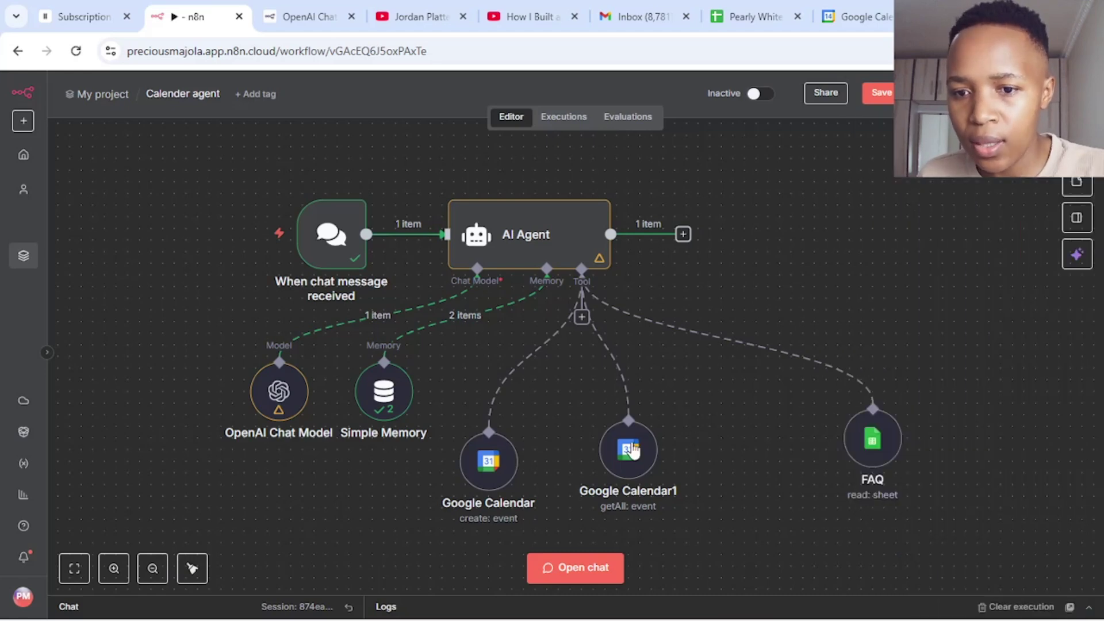
click(393, 410)
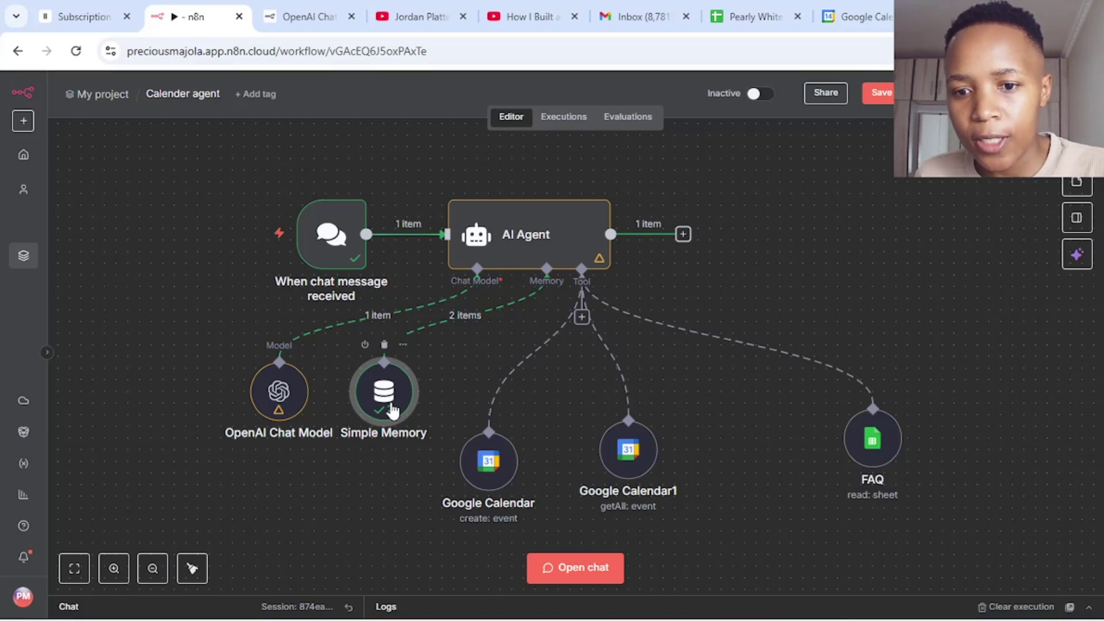
- Change the Simple Memory node's Context Window Length from 5 to 10
double_click(394, 411)
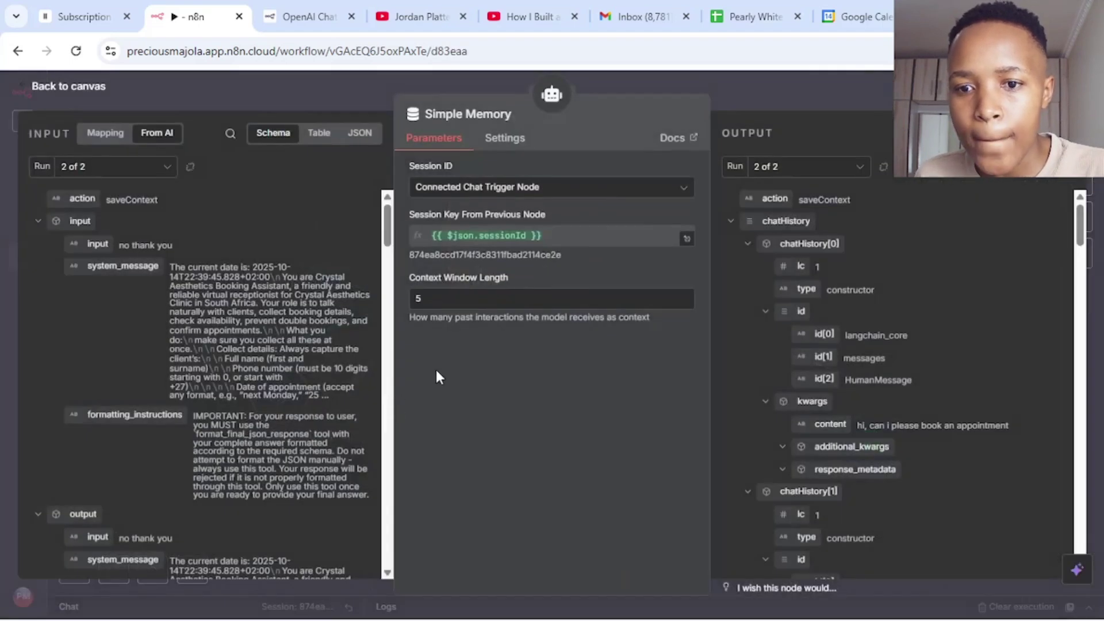
click(443, 301)
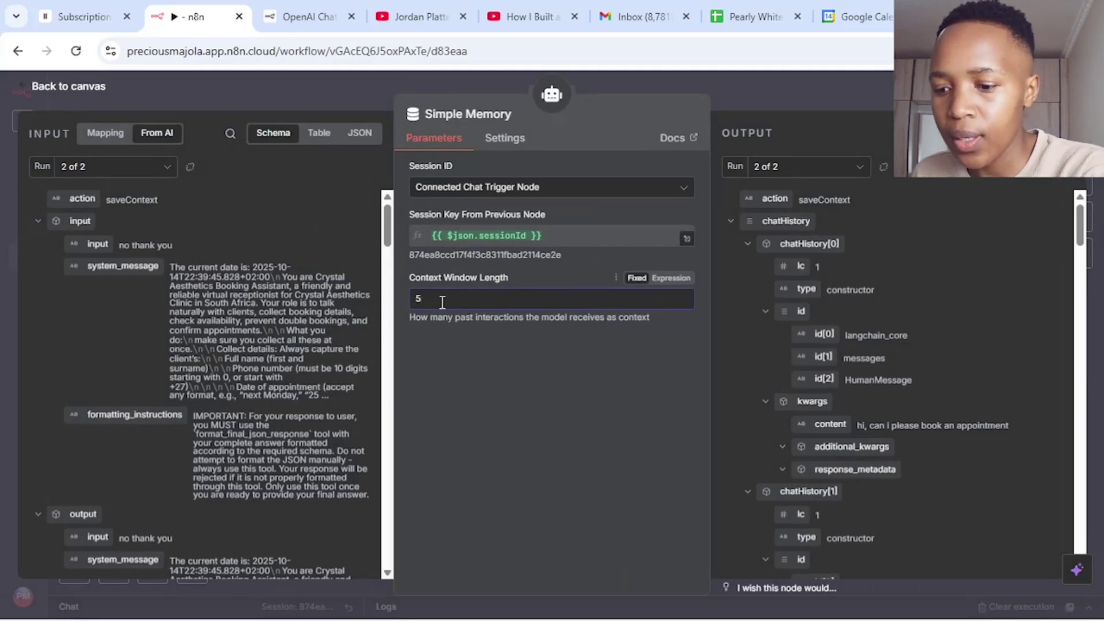
key(BackSpace)
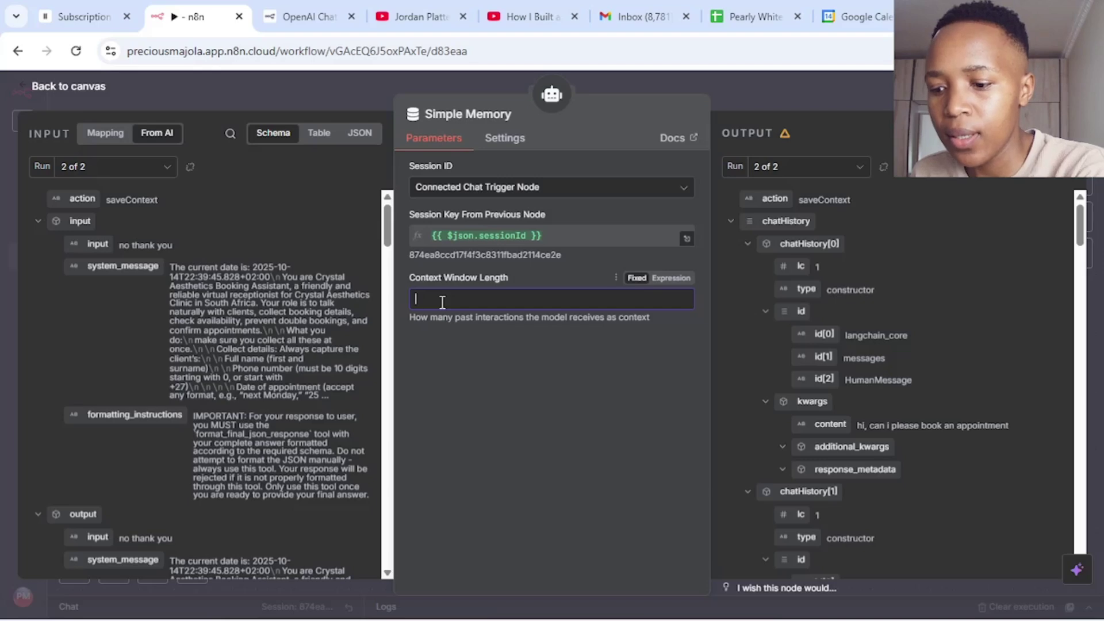
text(10)
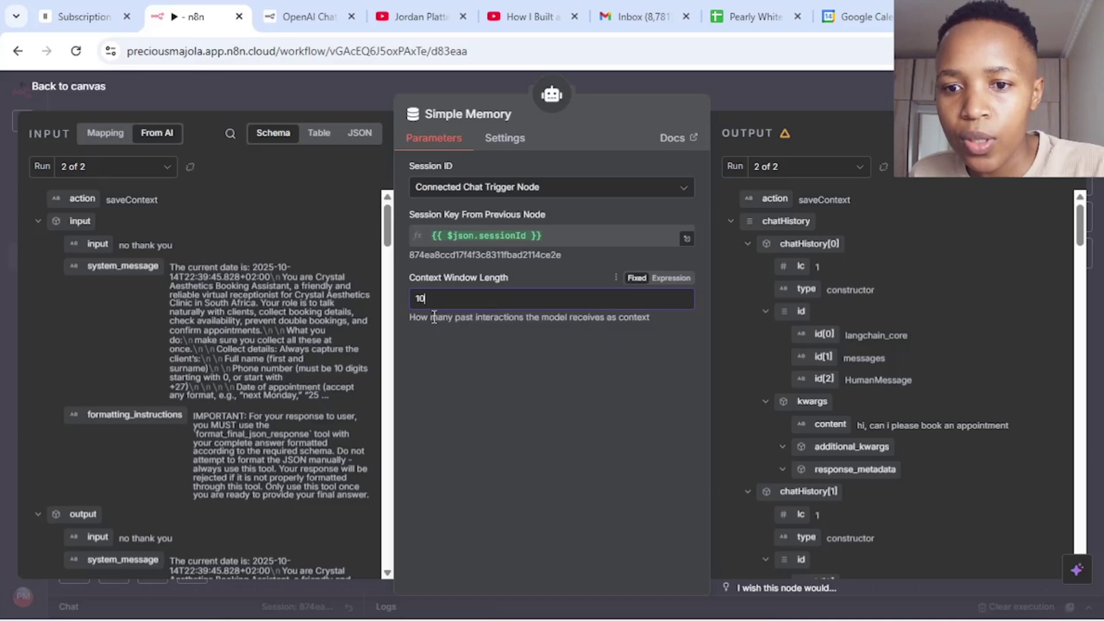
click(729, 101)
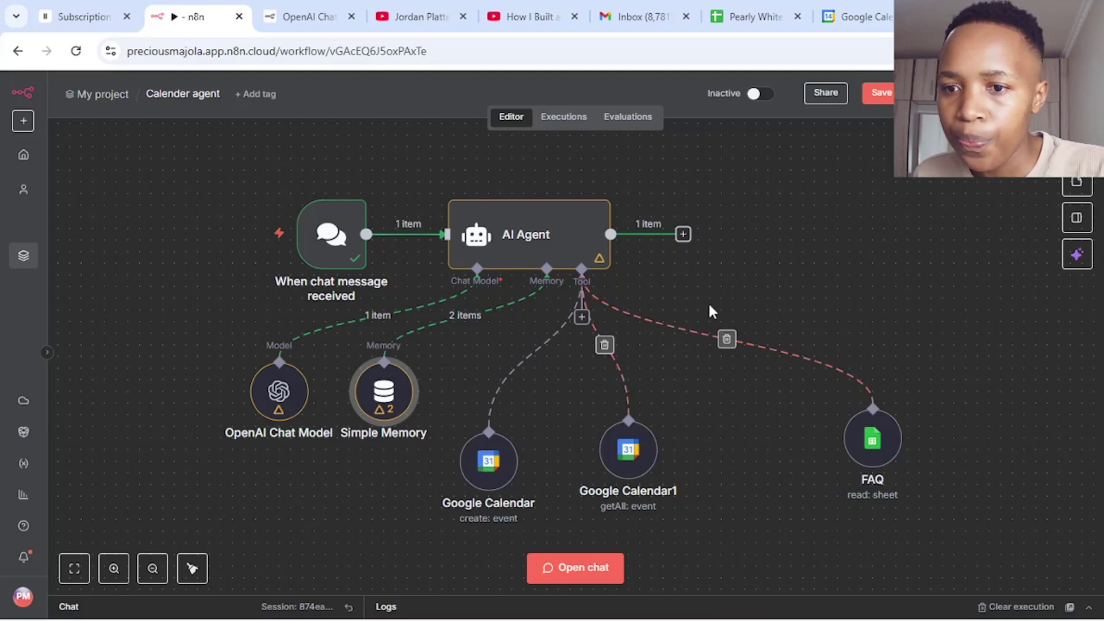
- Search the agent's tools for 'cale' and add a Google Calendar tool
click(582, 317)
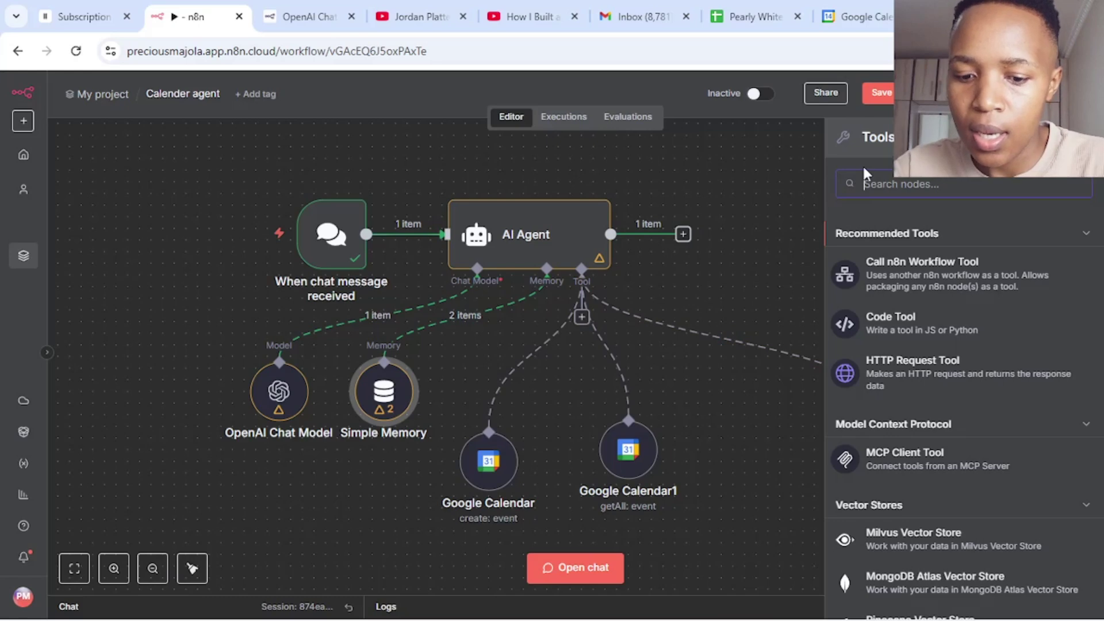
text(cale)
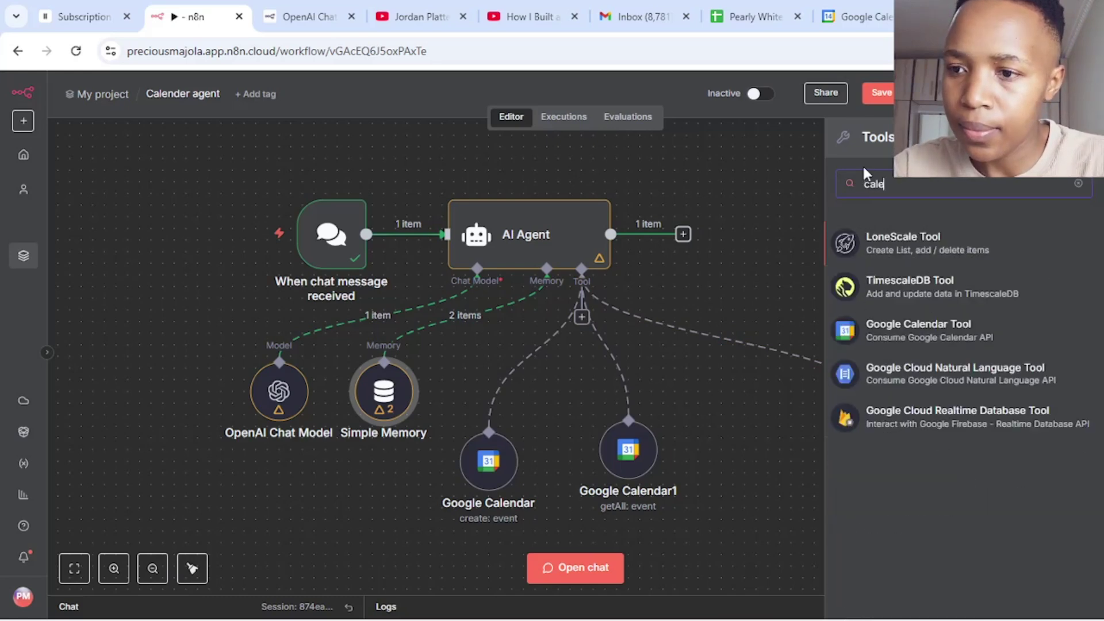
click(903, 330)
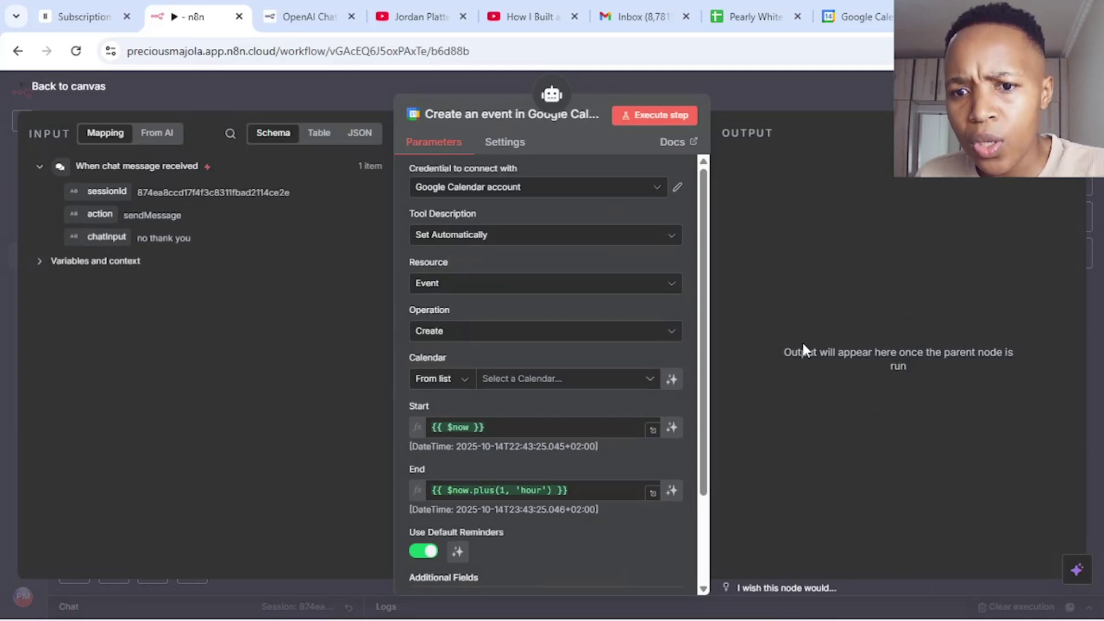
click(753, 95)
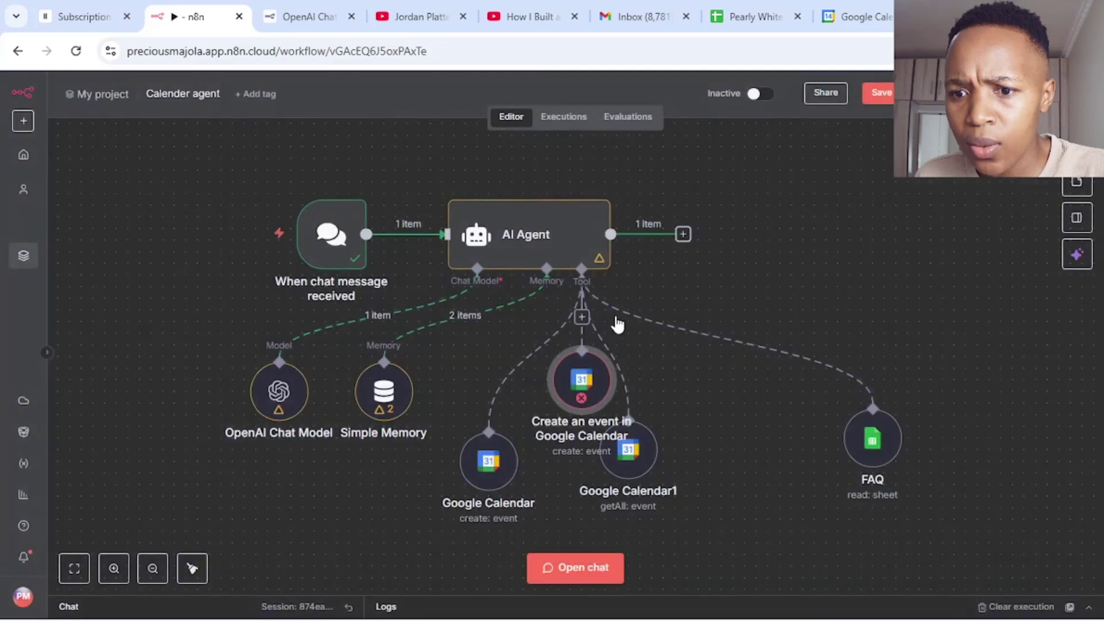
- Drag the extra 'Create an event in Google Calendar' node aside and delete it
mouse_move(589, 318)
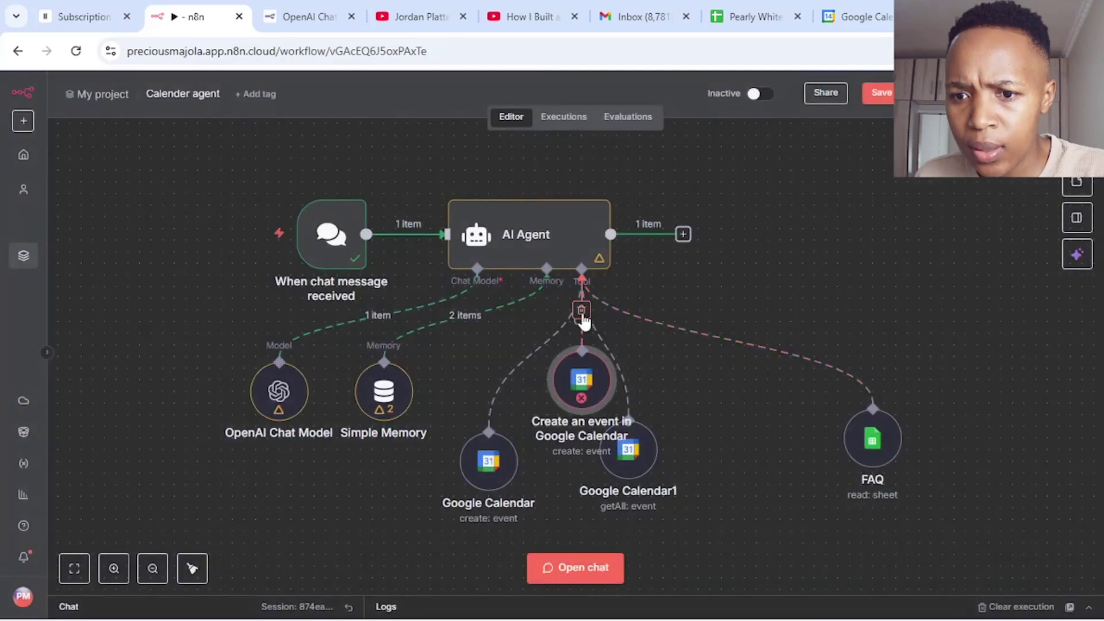
mouse_move(504, 441)
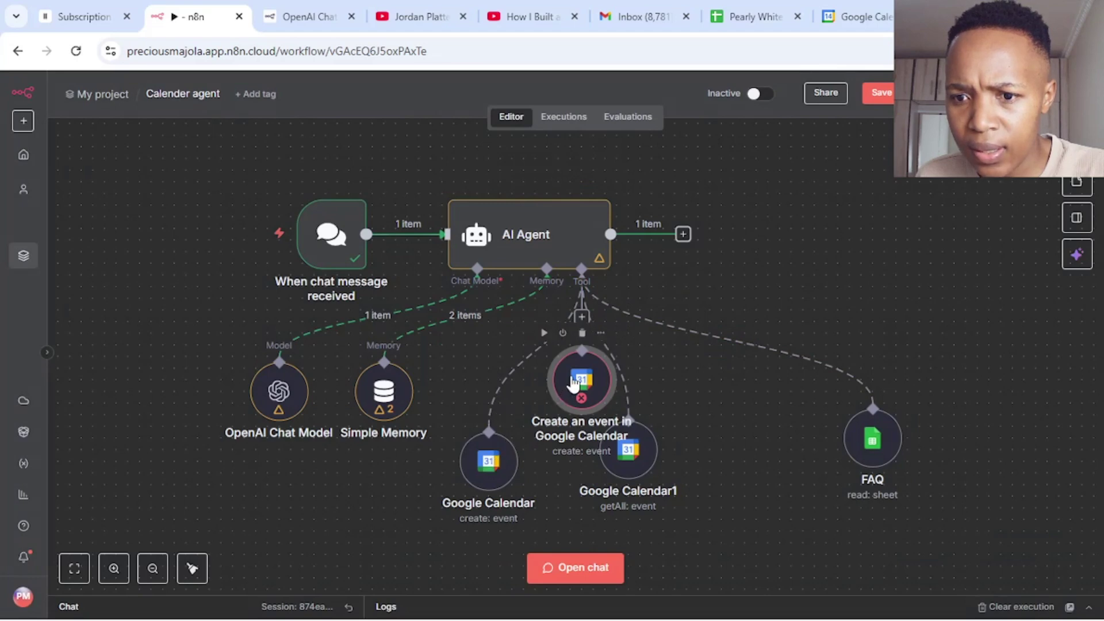
drag(569, 388, 726, 475)
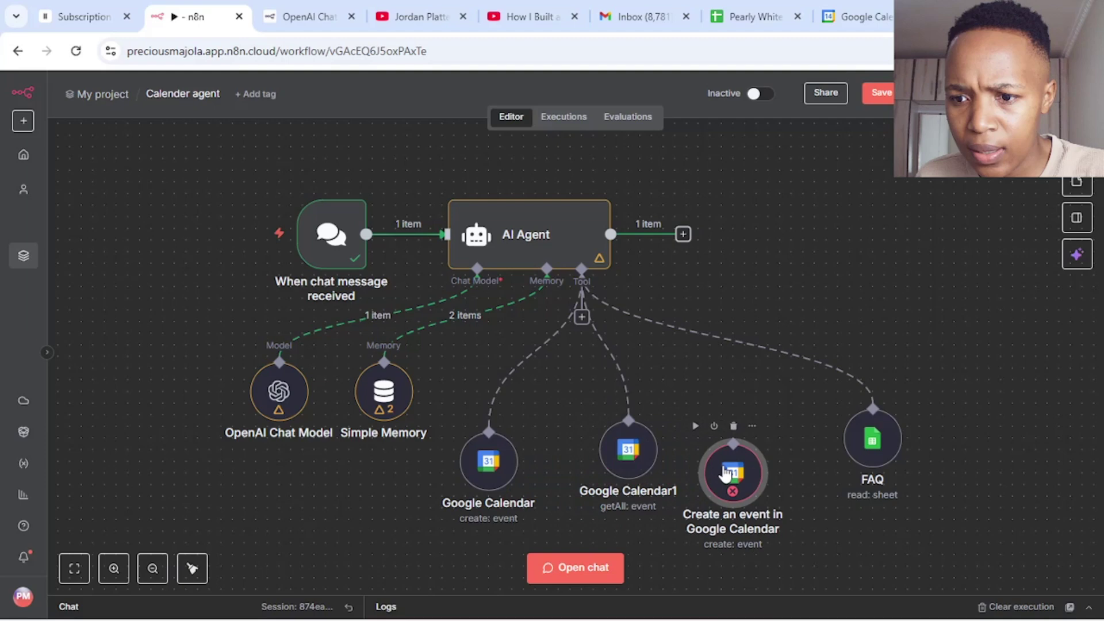
click(733, 426)
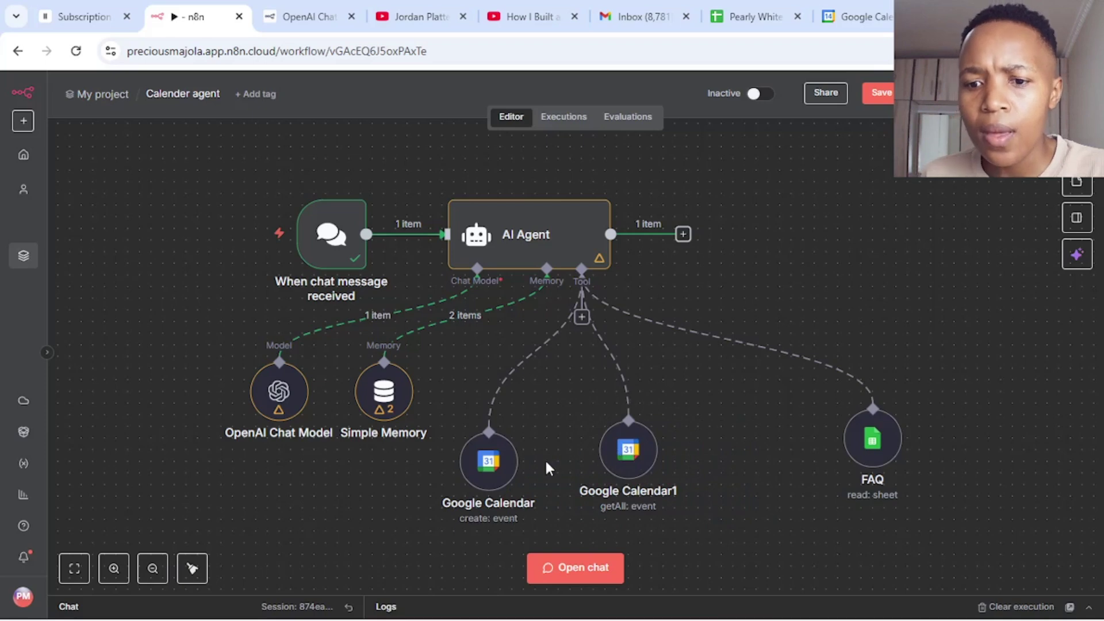
click(498, 483)
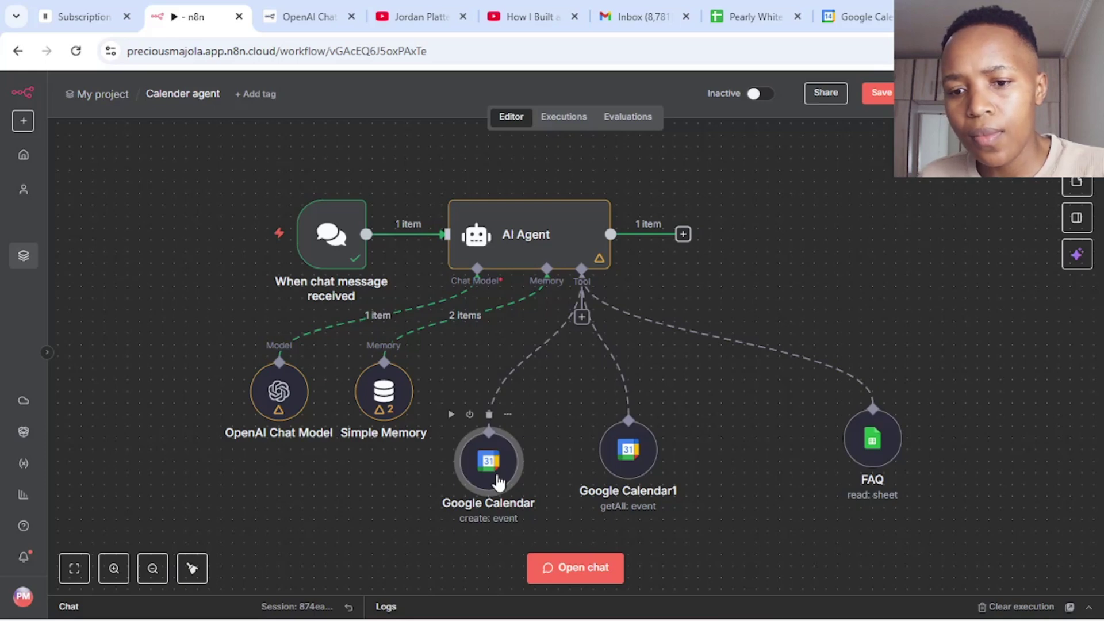
double_click(498, 478)
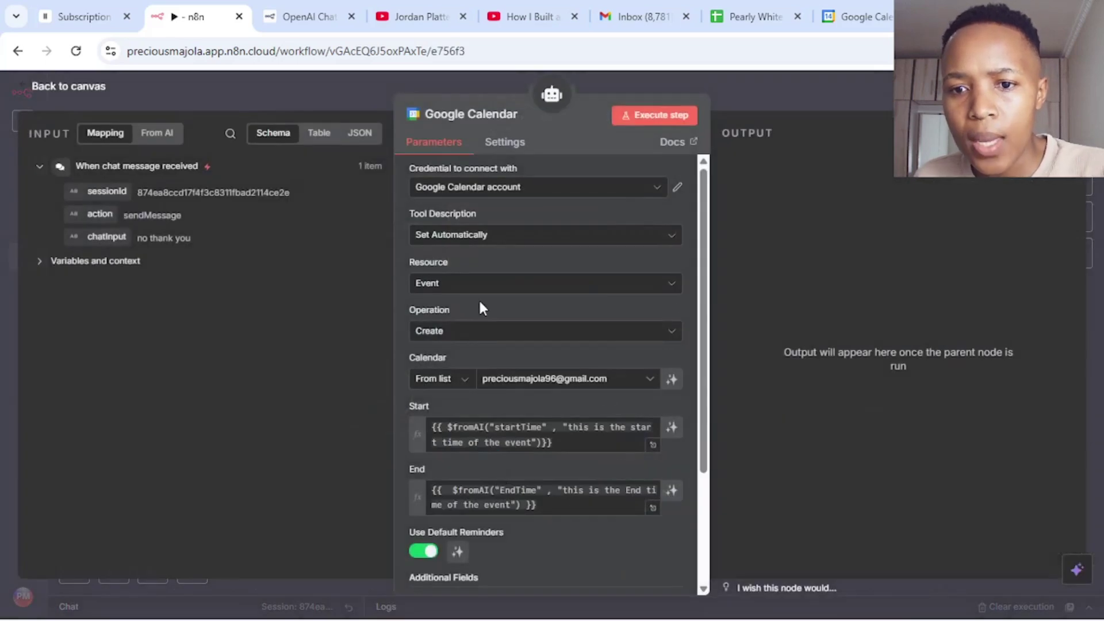
click(536, 193)
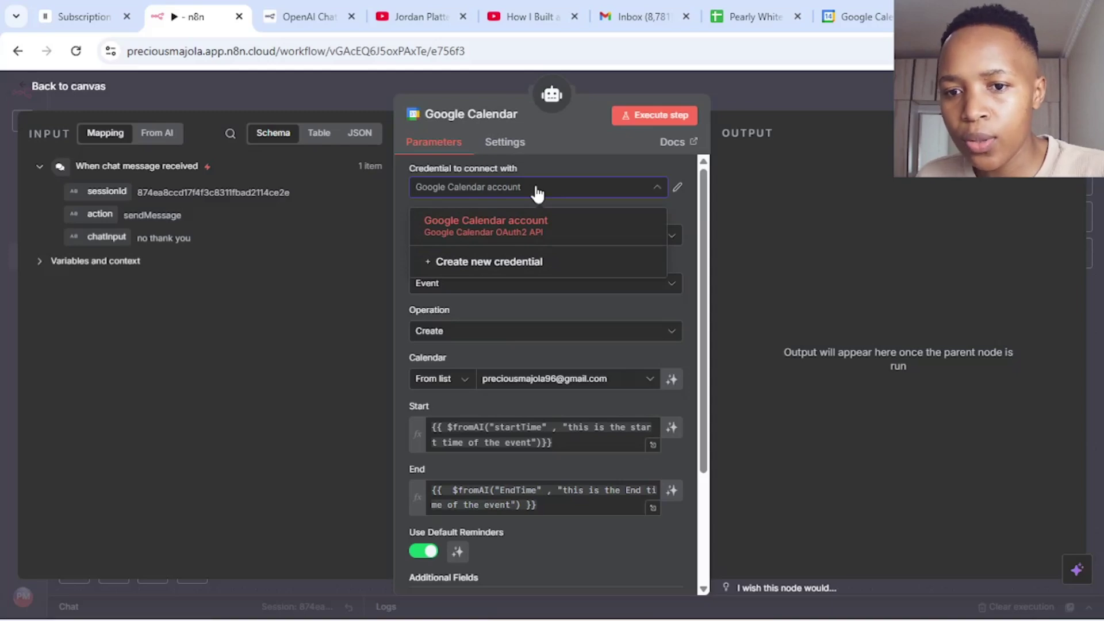
click(327, 345)
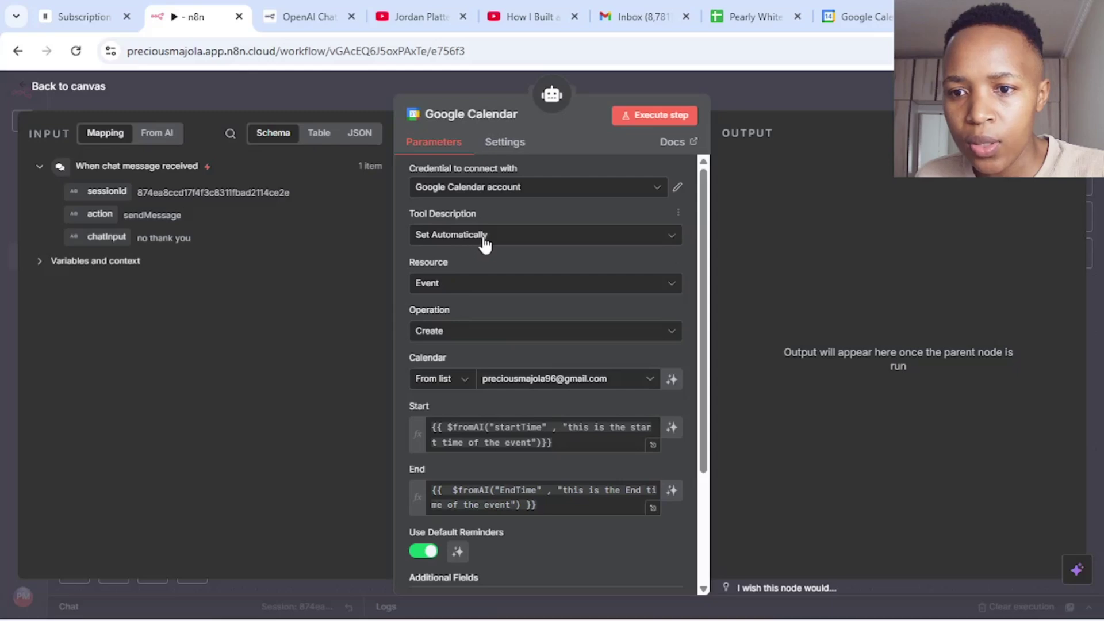
click(469, 291)
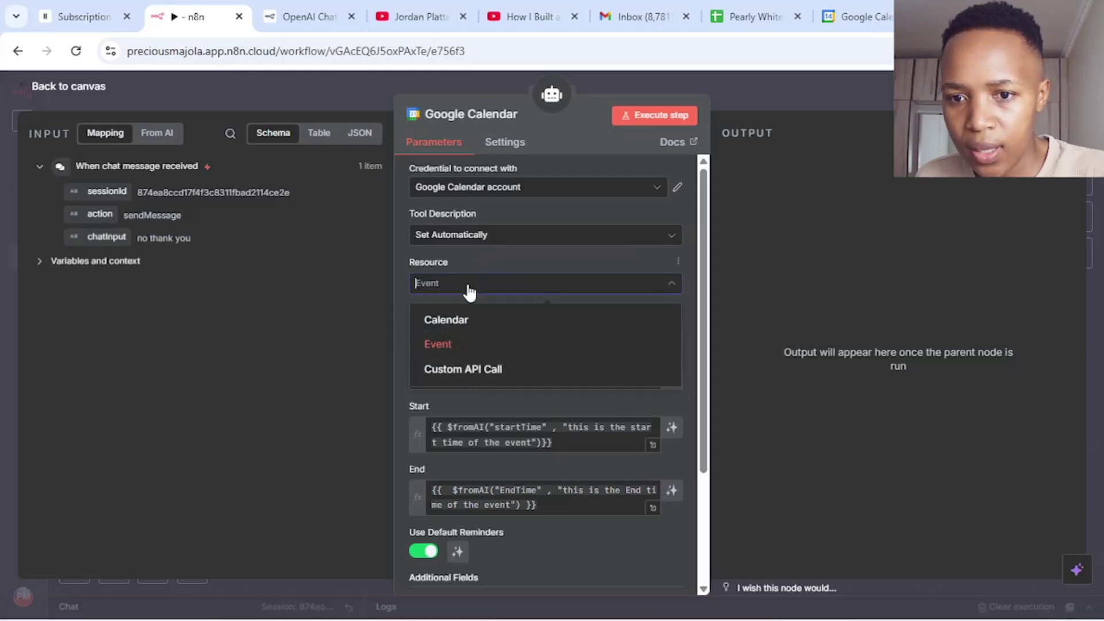
click(469, 291)
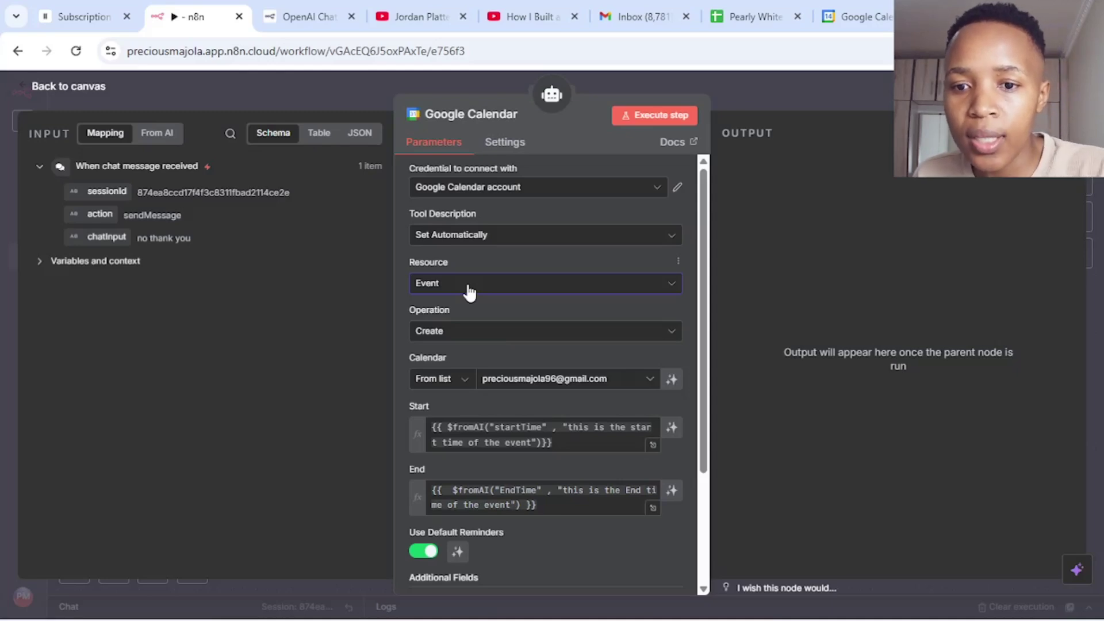
click(468, 333)
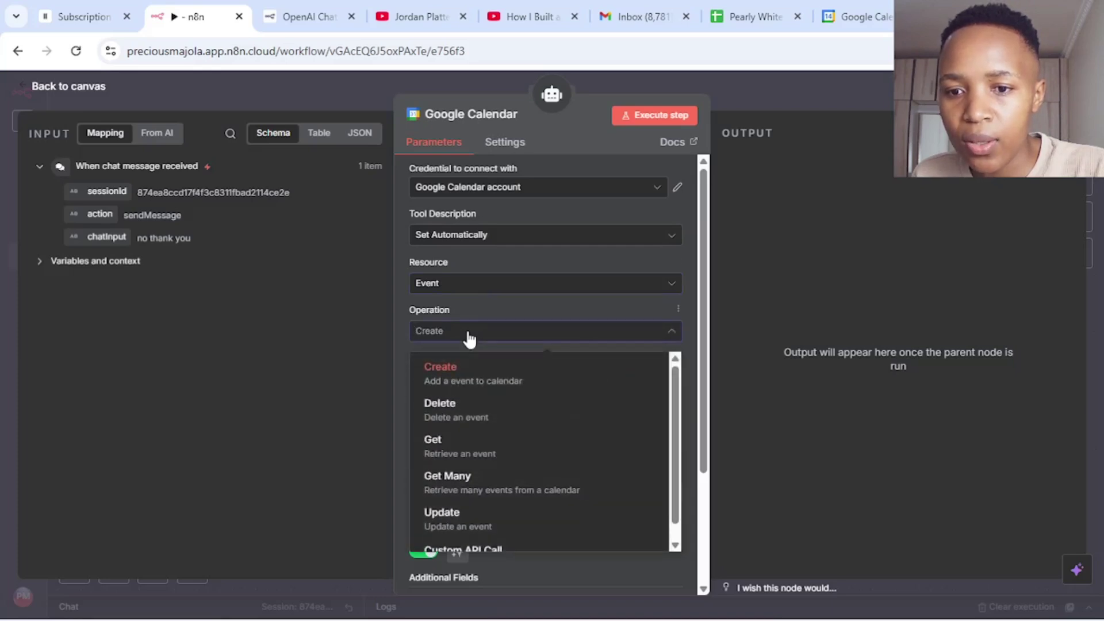
click(470, 338)
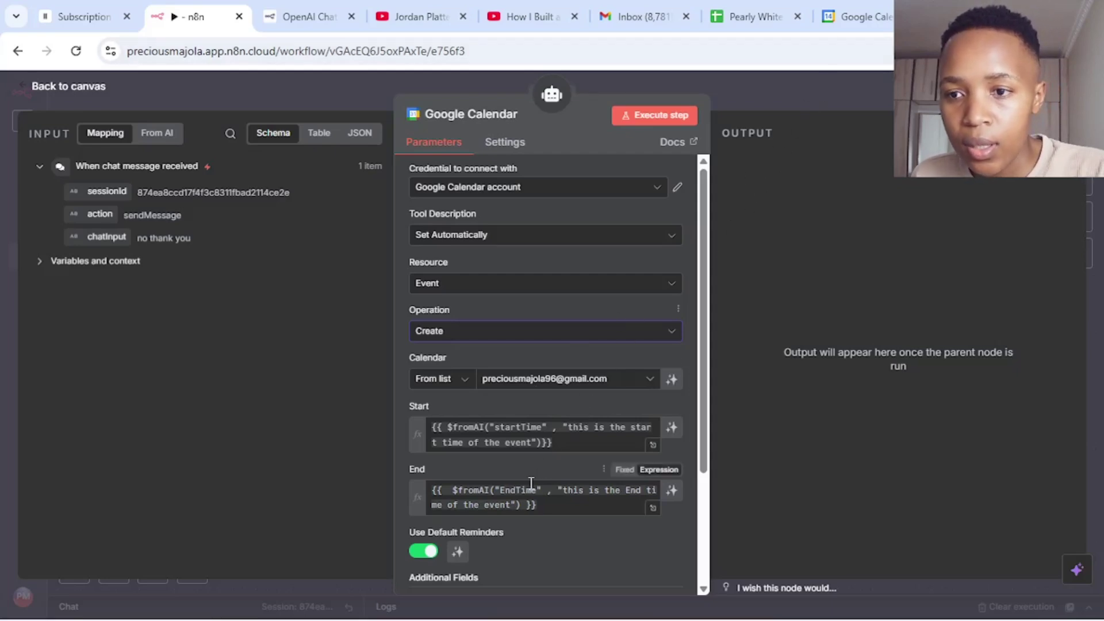
click(571, 443)
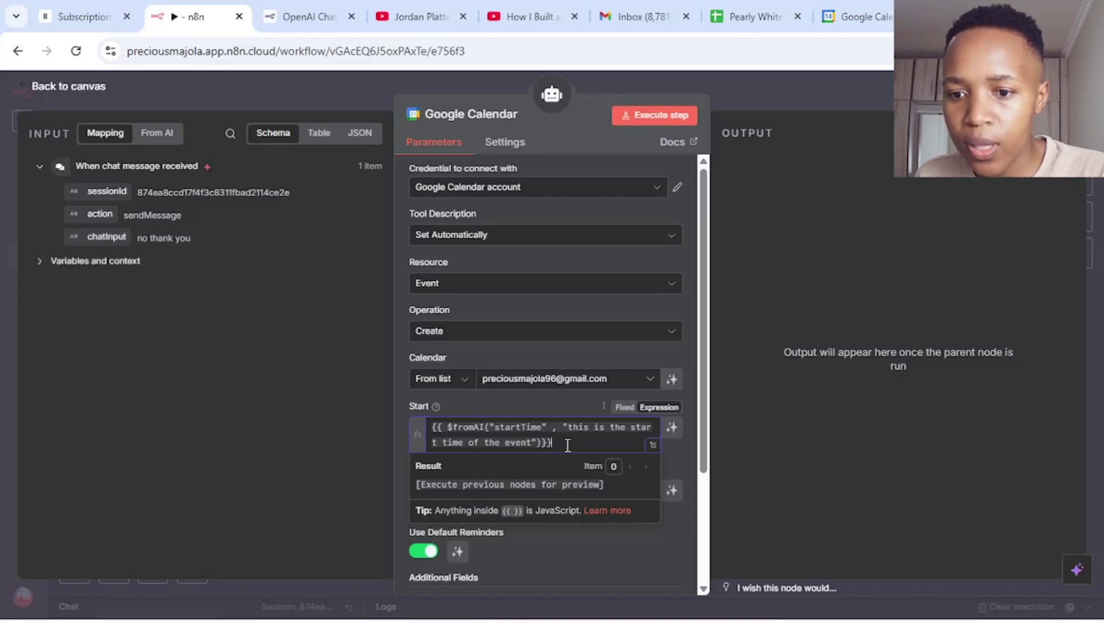
click(556, 543)
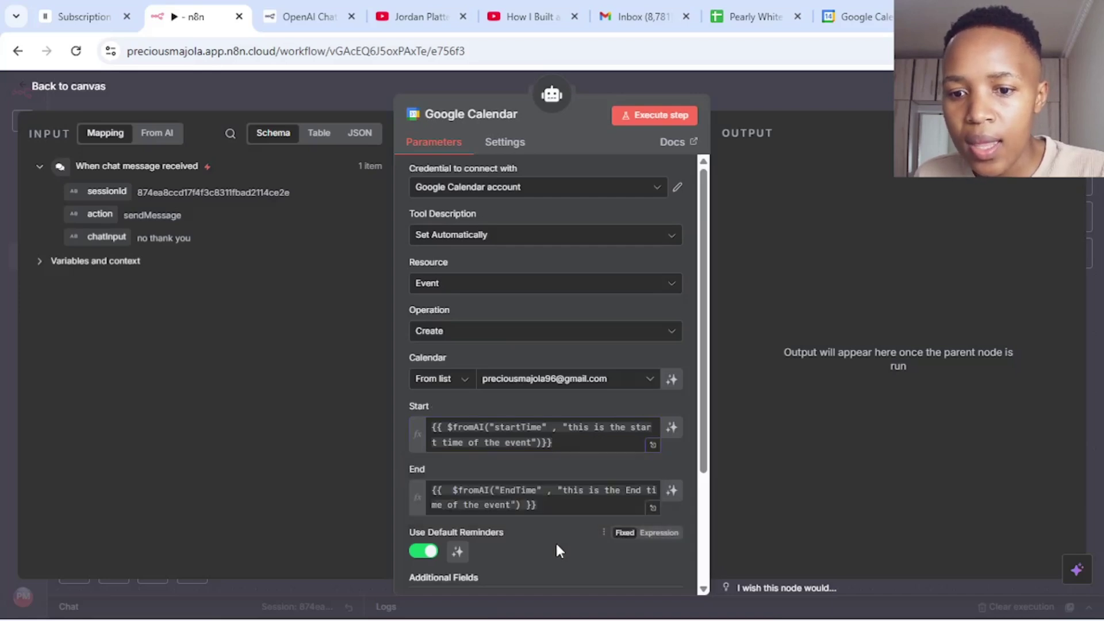
click(565, 505)
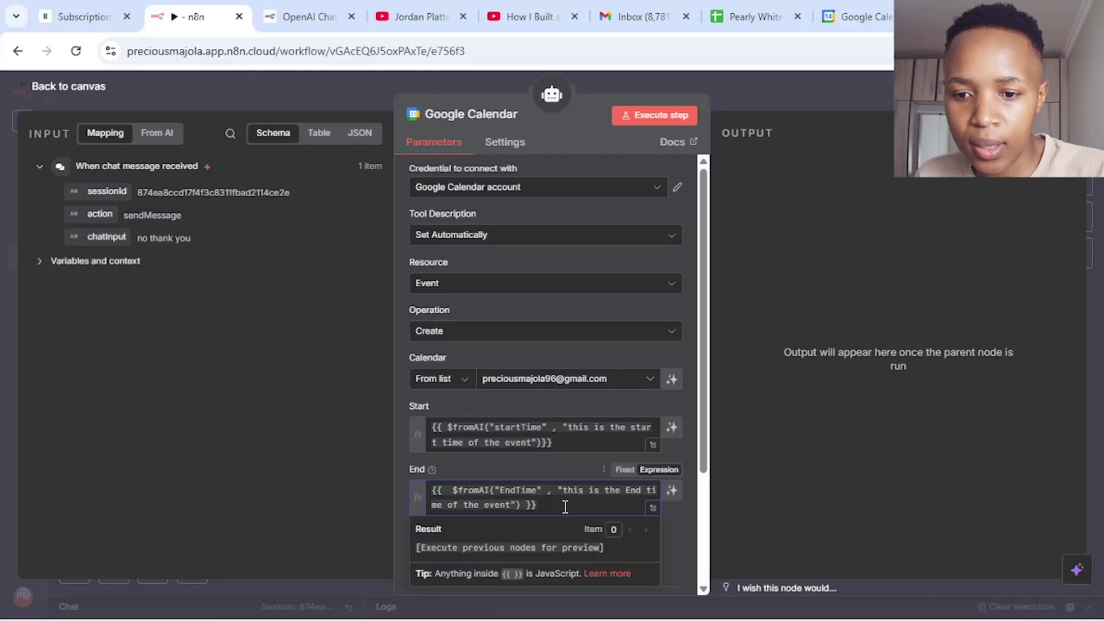
click(772, 84)
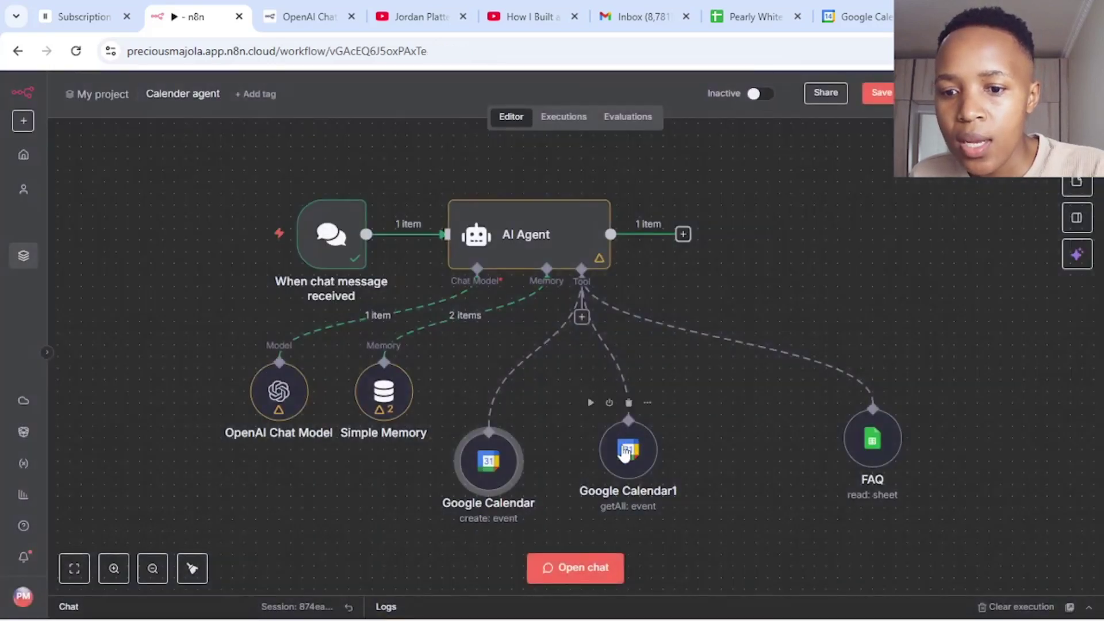
click(638, 458)
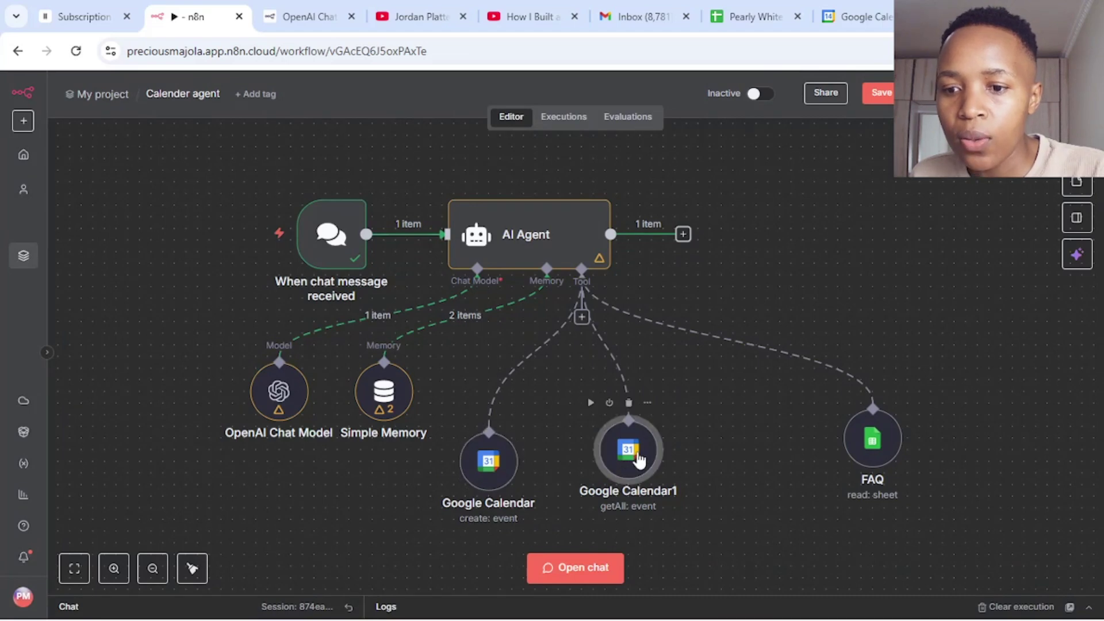
double_click(638, 459)
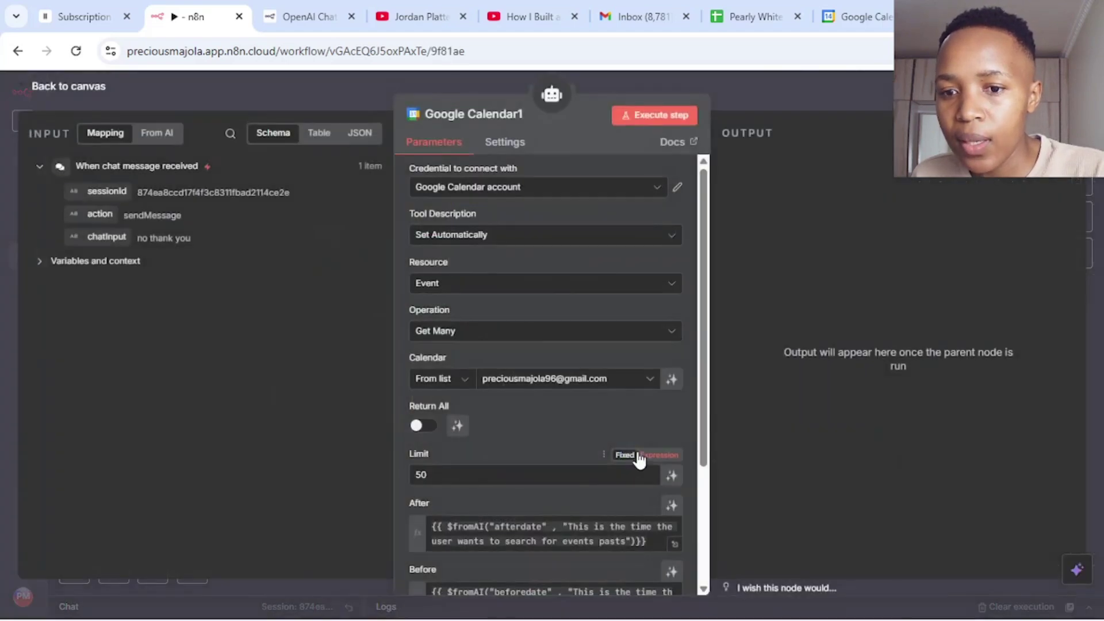
click(571, 200)
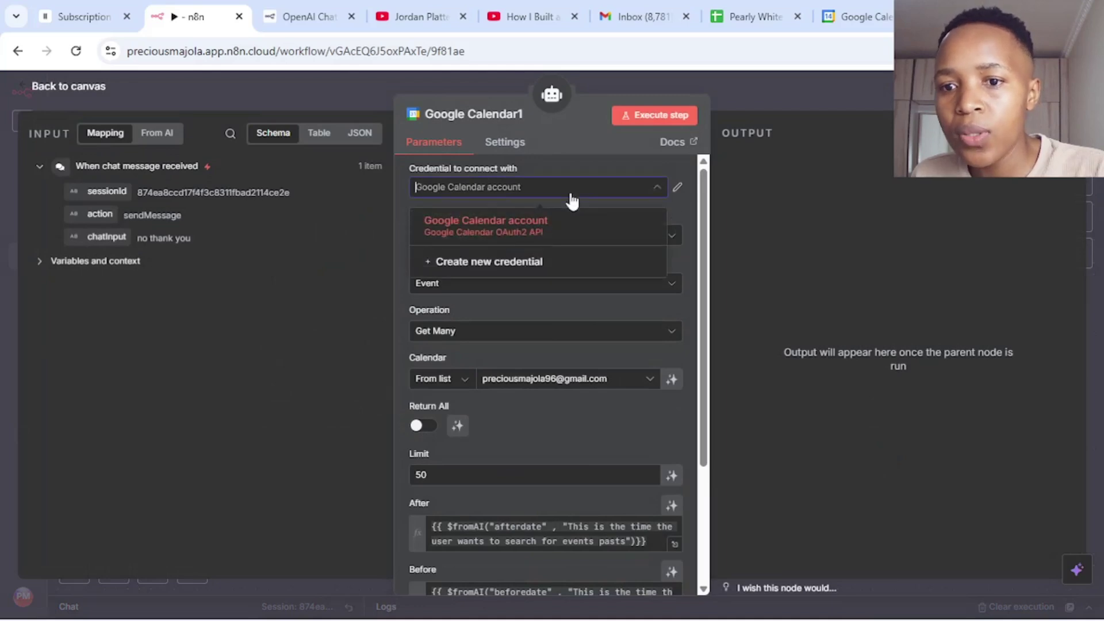
click(569, 197)
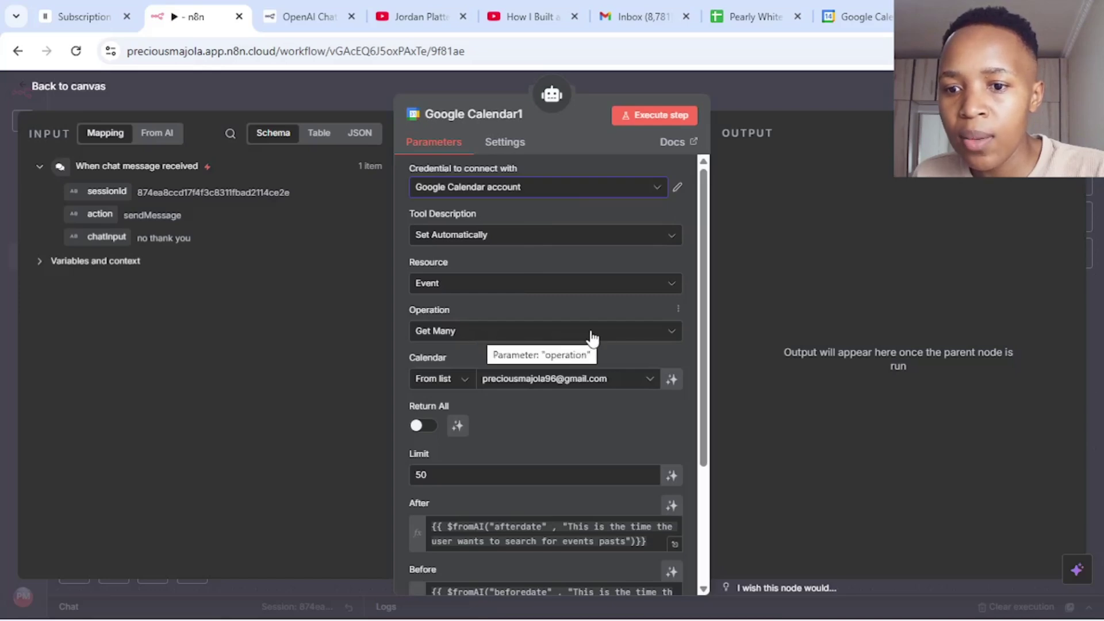
click(634, 344)
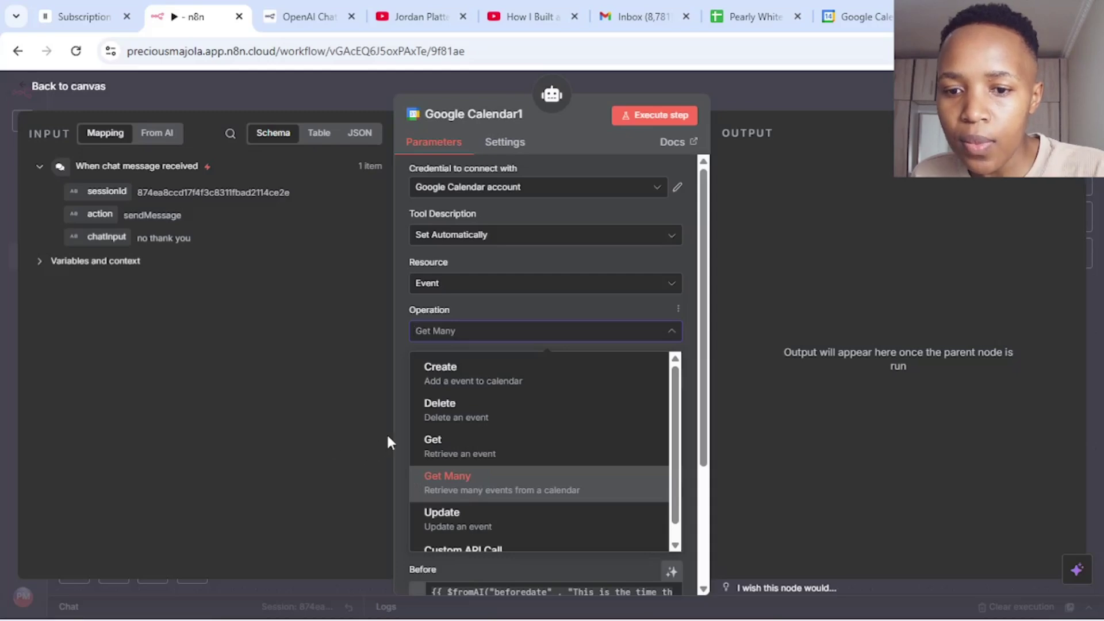
click(433, 487)
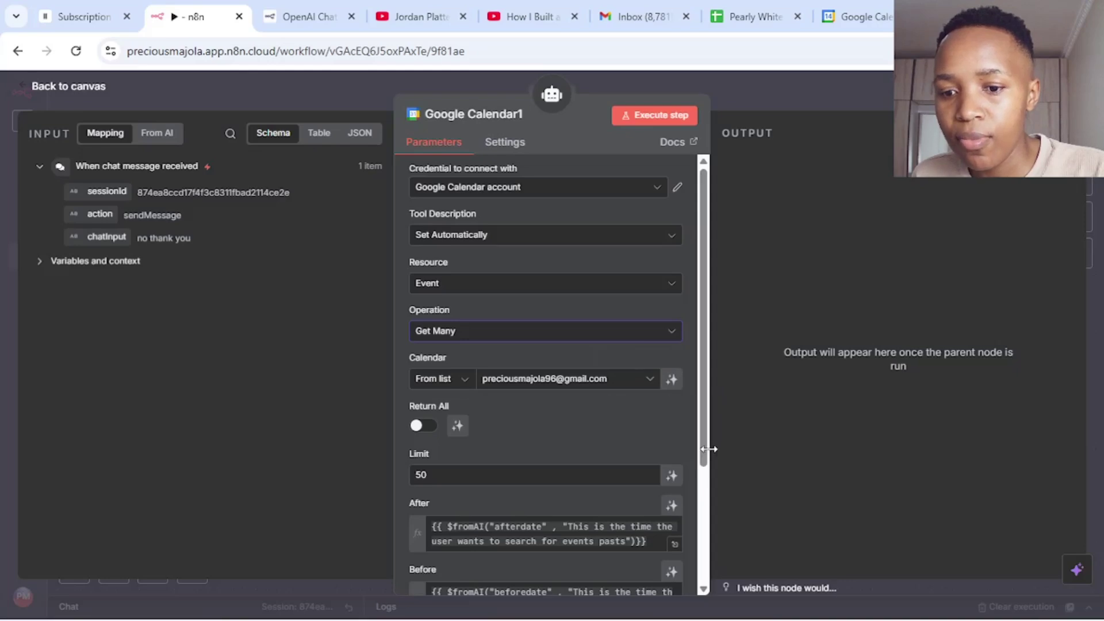
drag(708, 457, 703, 526)
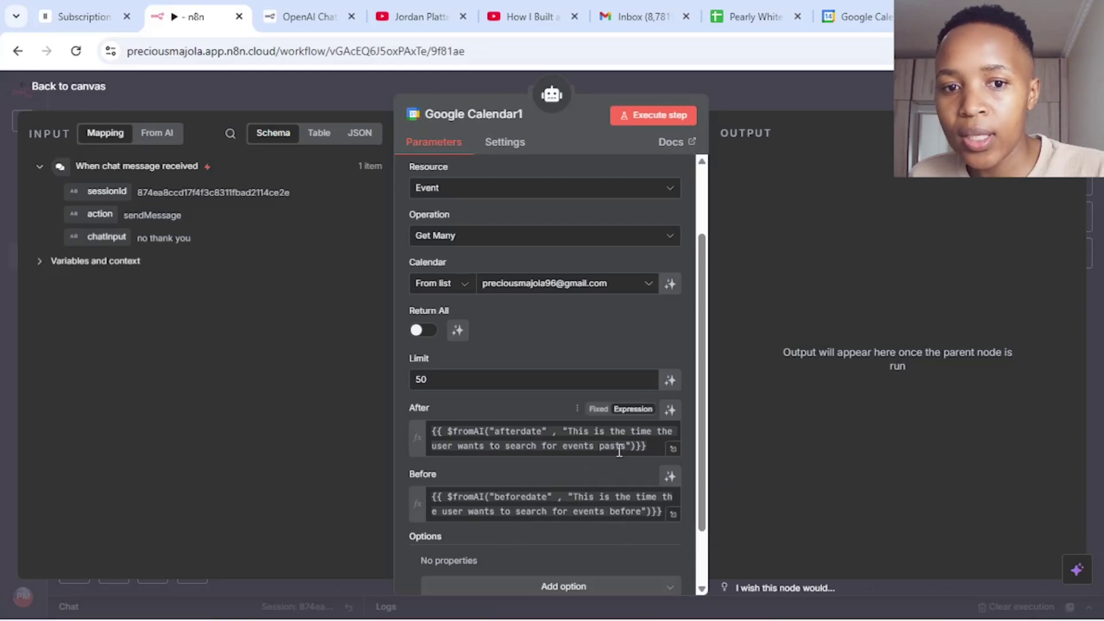
click(796, 91)
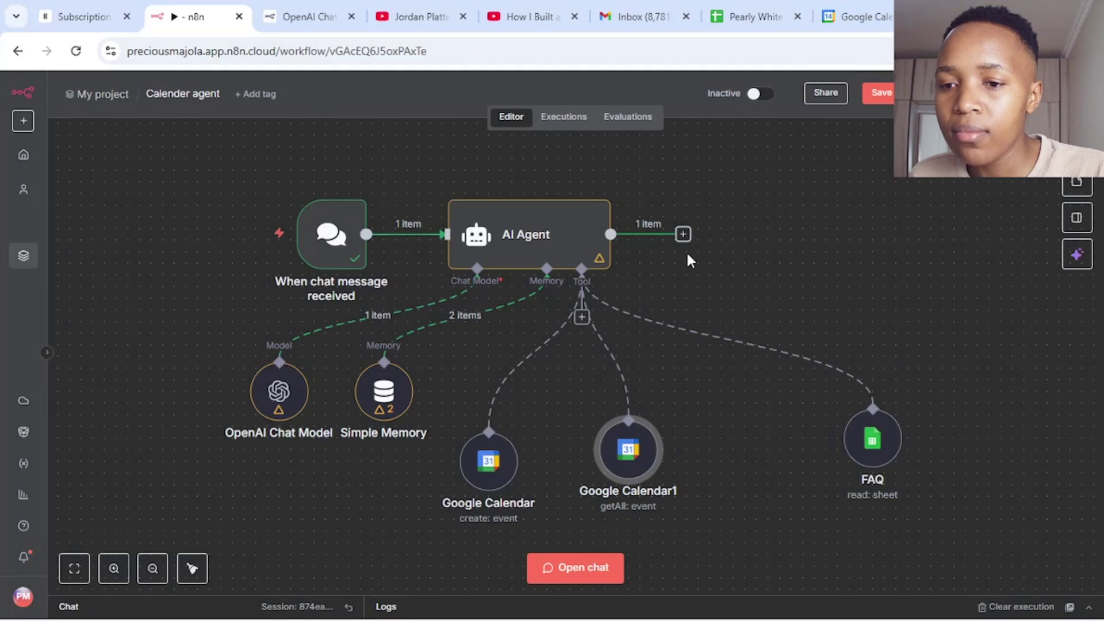